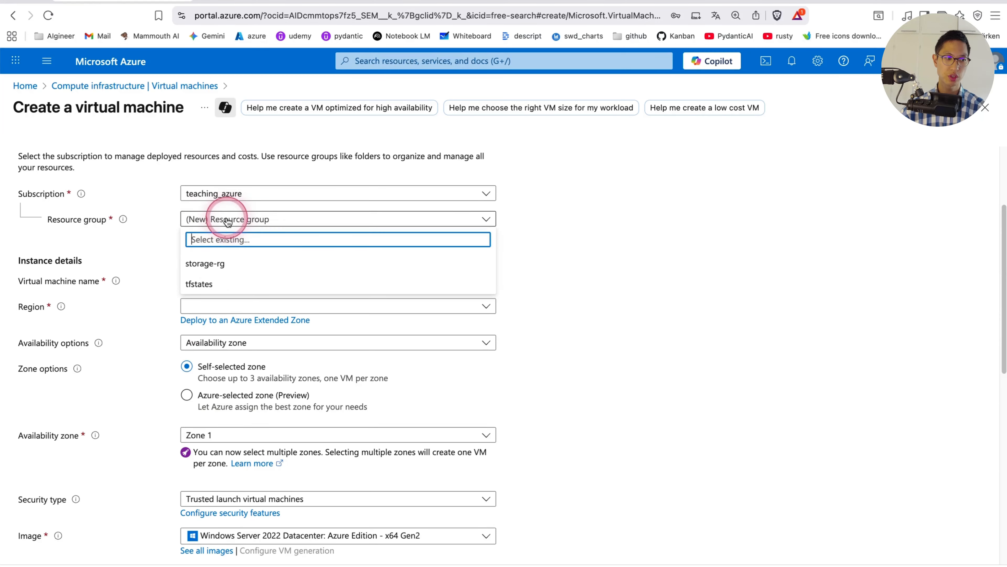
Create a new resource group named demo-vm-rg for the virtual machine
click(614, 272)
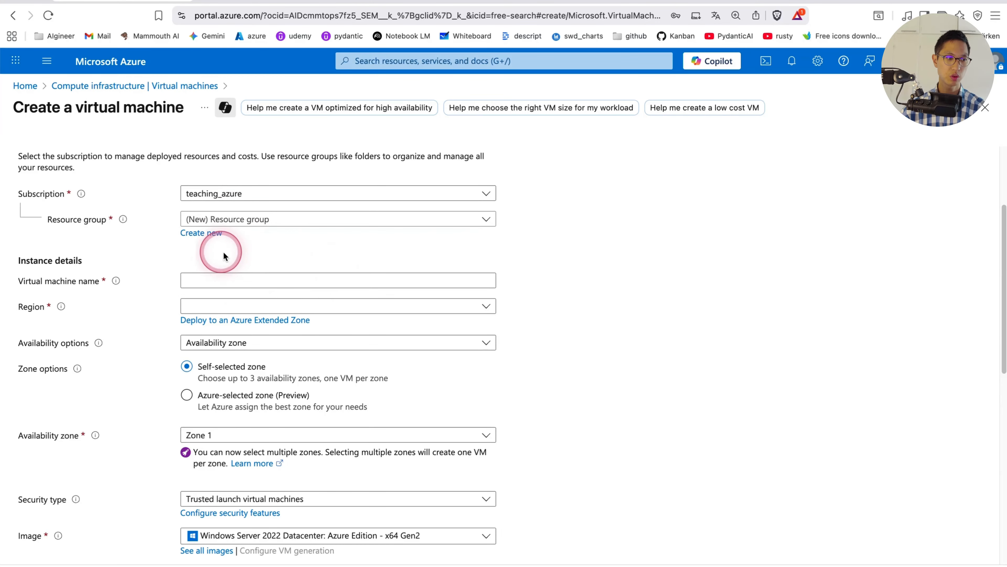
click(204, 232)
click(363, 320)
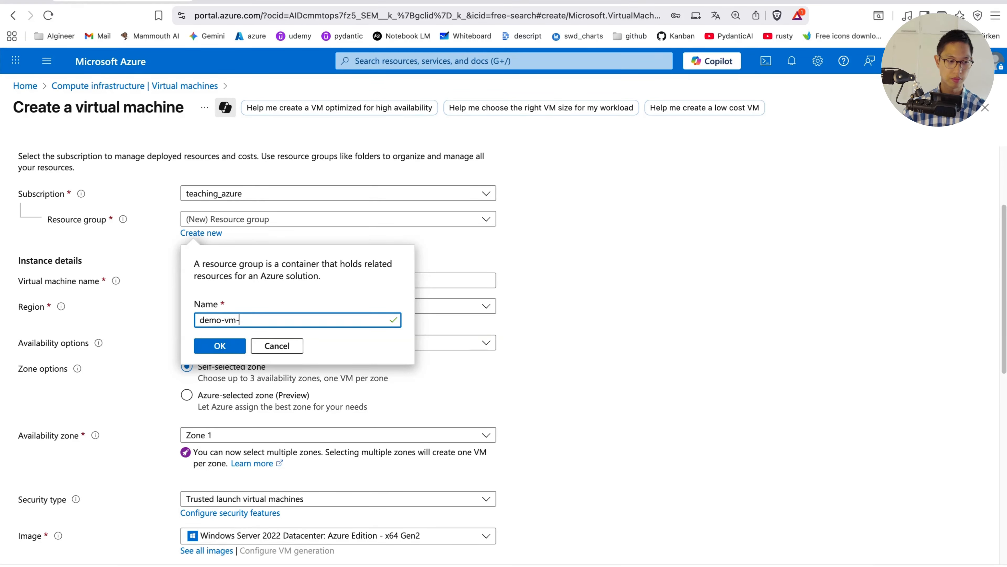
click(223, 345)
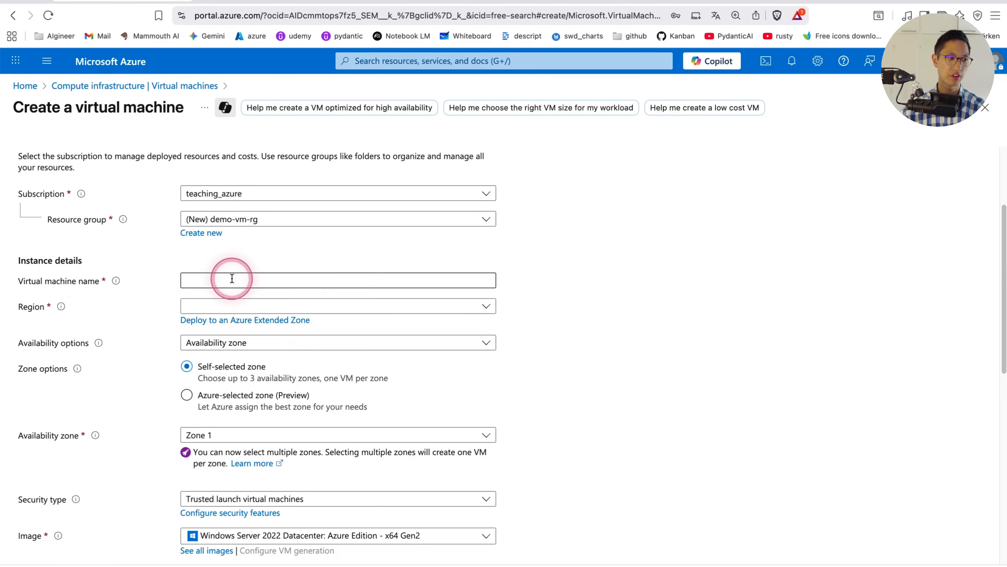
Name the virtual machine new-vm and view the help note on virtual machine names
click(238, 279)
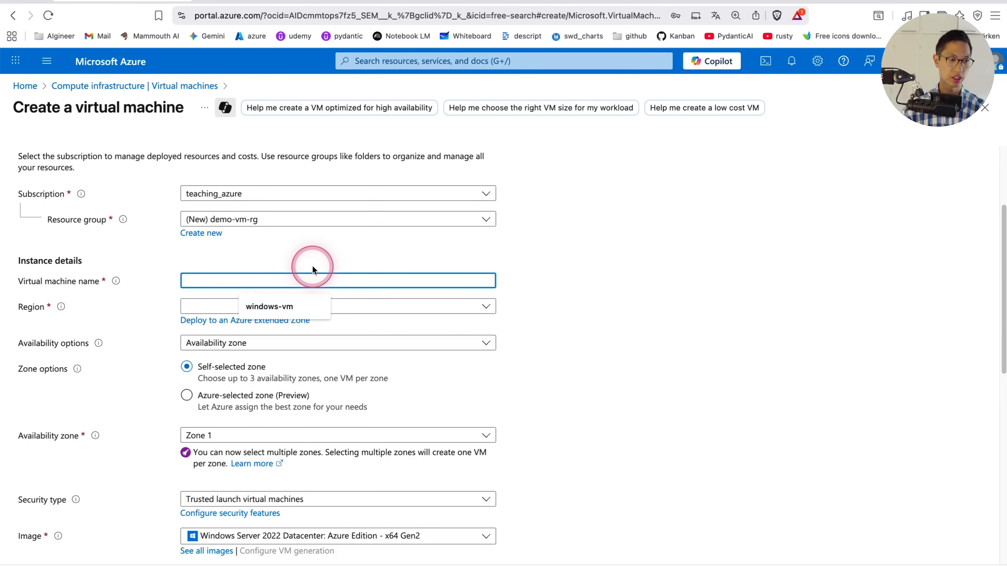
text(new-vm)
mouse_move(117, 282)
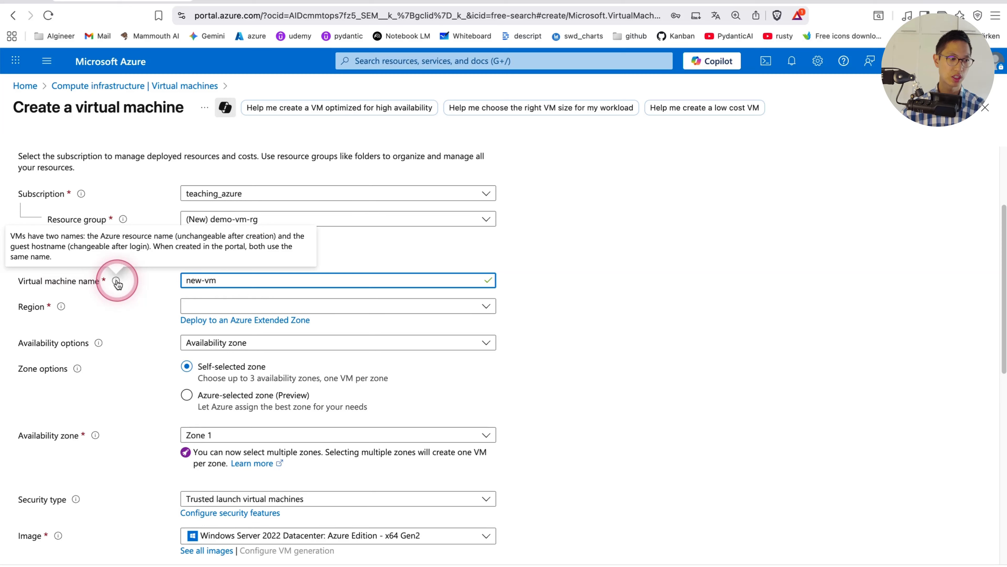
Set the virtual machine's region to (Europe) North Europe
click(233, 305)
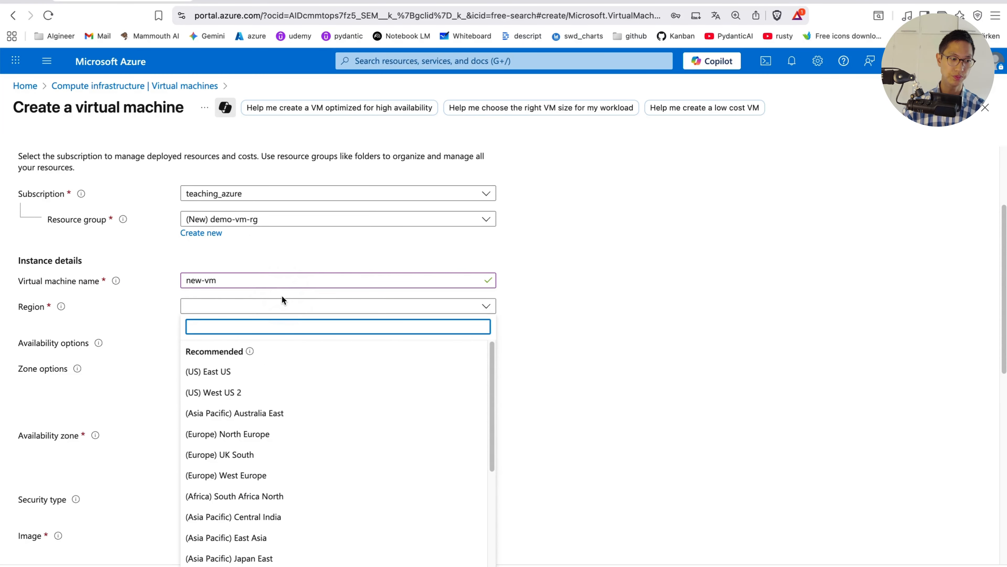
text(sweden centra)
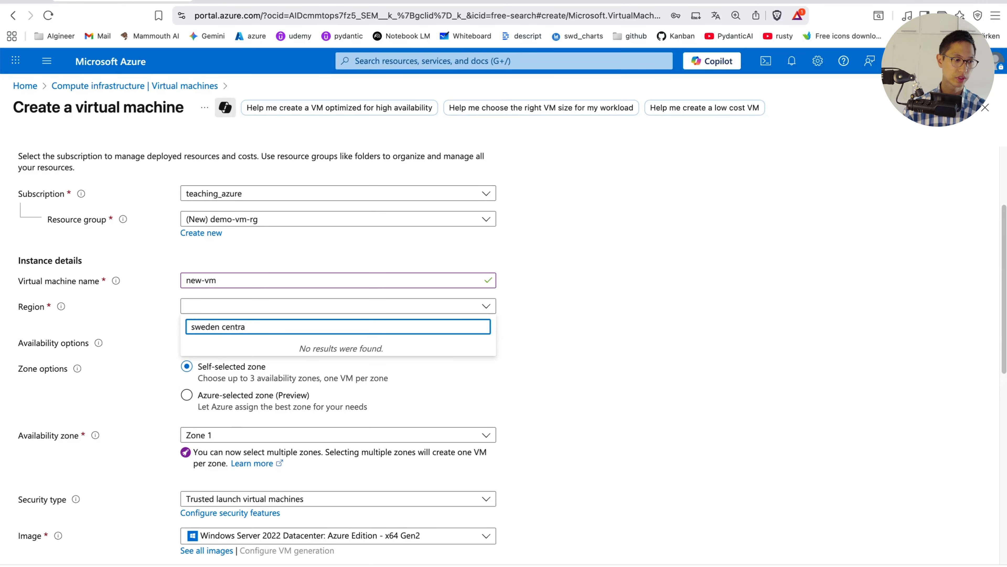
key(super+BackSpace)
scroll(292, 420, down, 5)
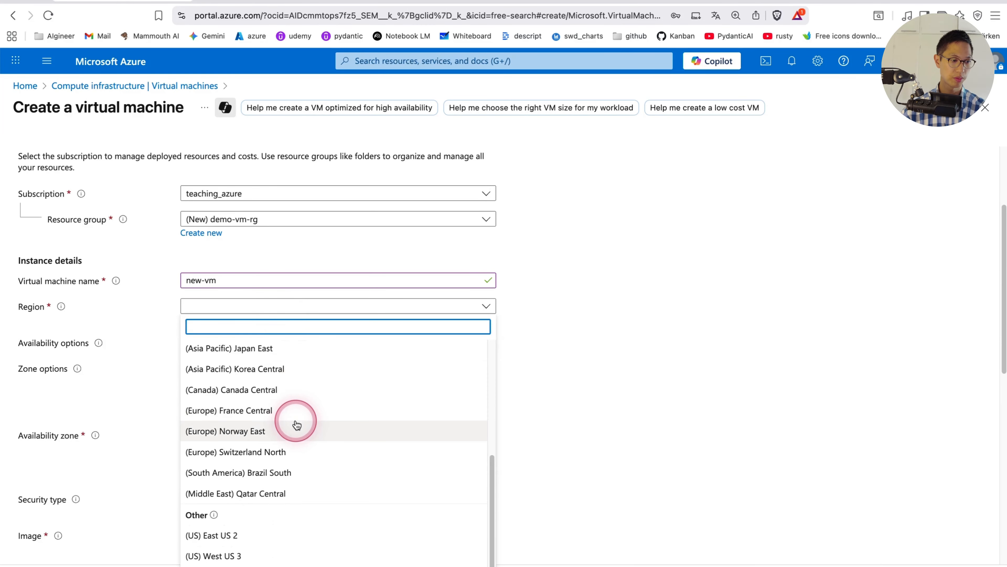
scroll(297, 420, up, 4)
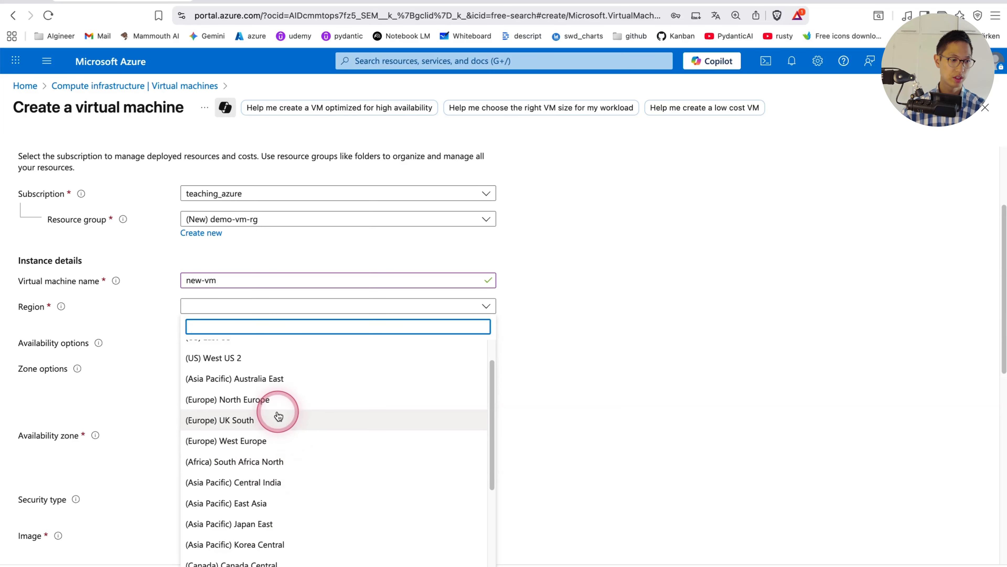
click(274, 409)
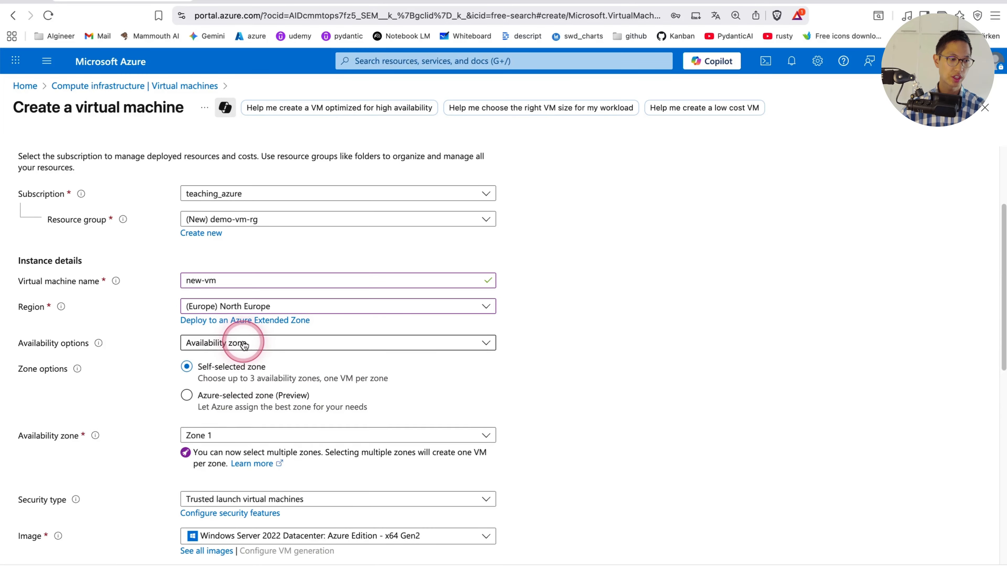
Keep Availability zone as the availability option and set the zone option to Azure-selected zone (Preview)
click(258, 342)
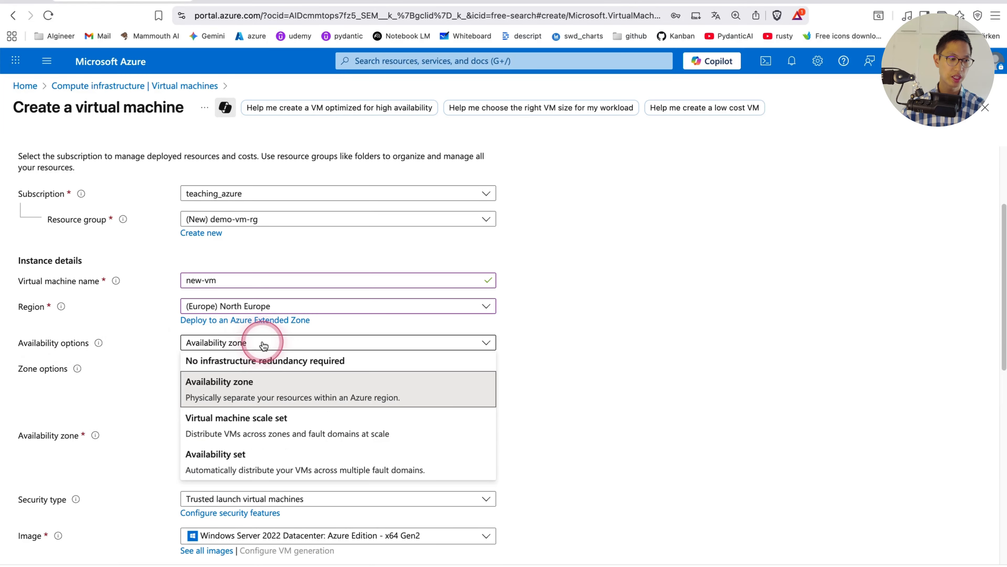
click(644, 366)
scroll(635, 367, down, 1)
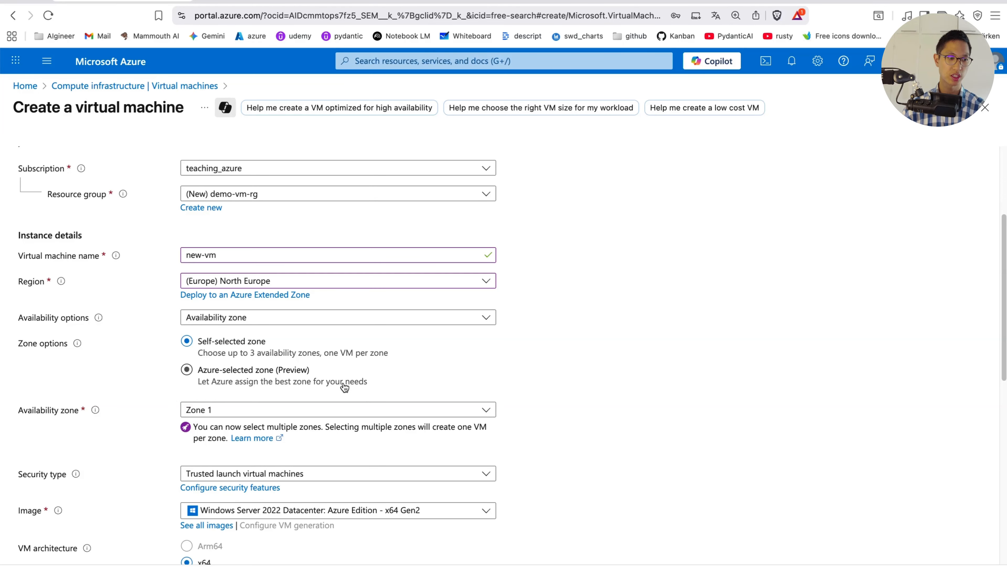
click(218, 370)
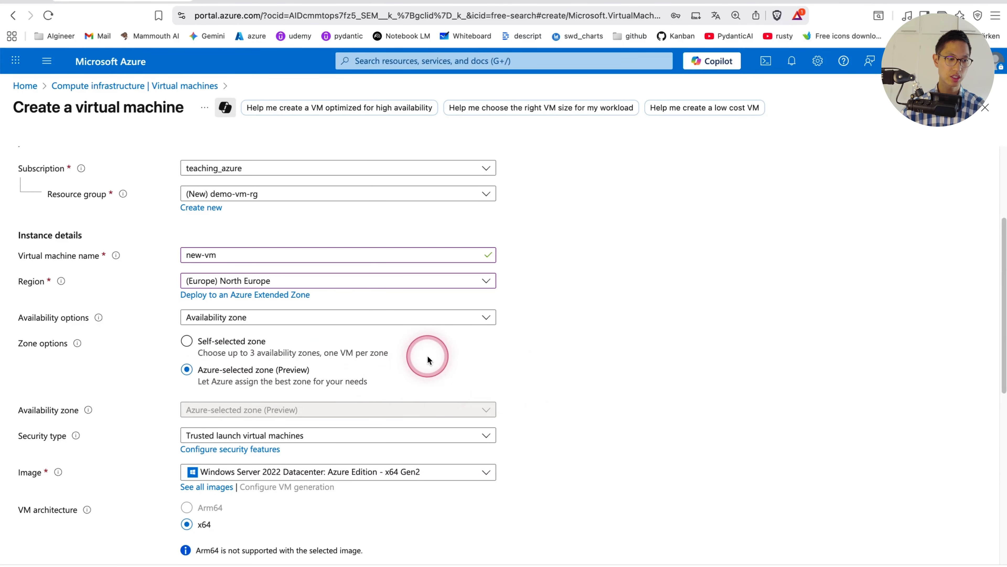
Select Windows Server 2022 Datacenter: Azure Edition - x64 Gen2 as the virtual machine image
scroll(578, 395, down, 1)
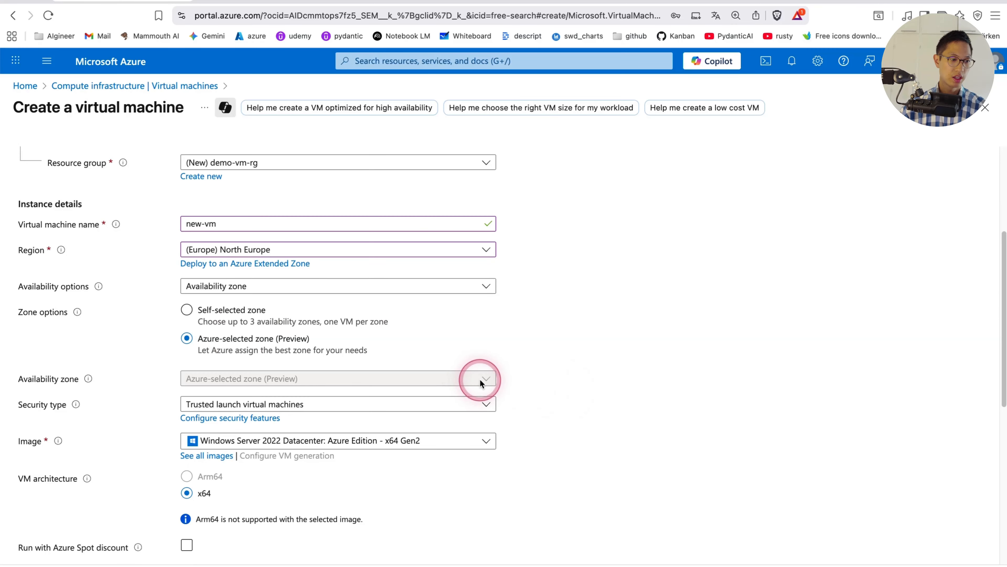
scroll(481, 383, down, 1)
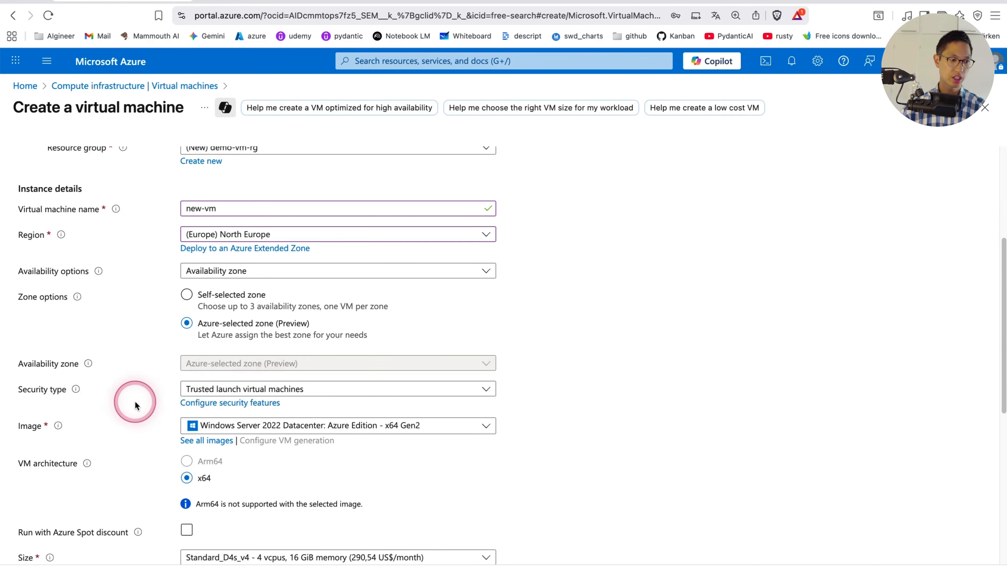
scroll(135, 404, down, 1)
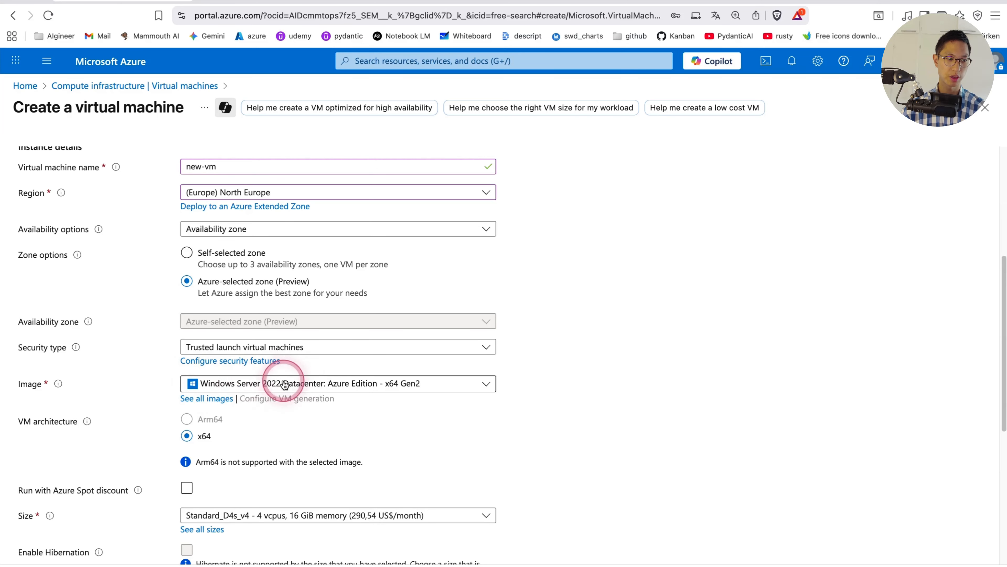
click(222, 383)
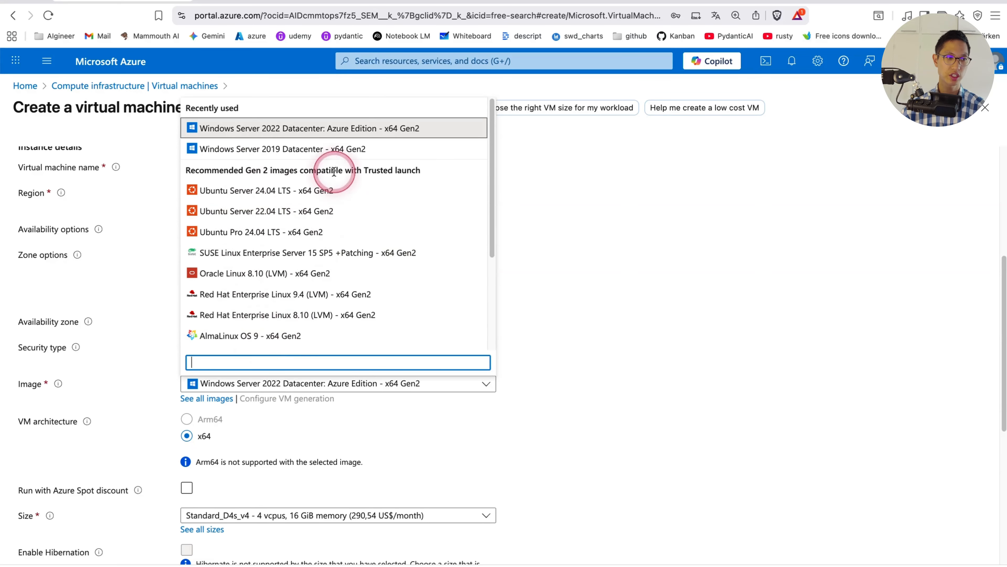
click(320, 133)
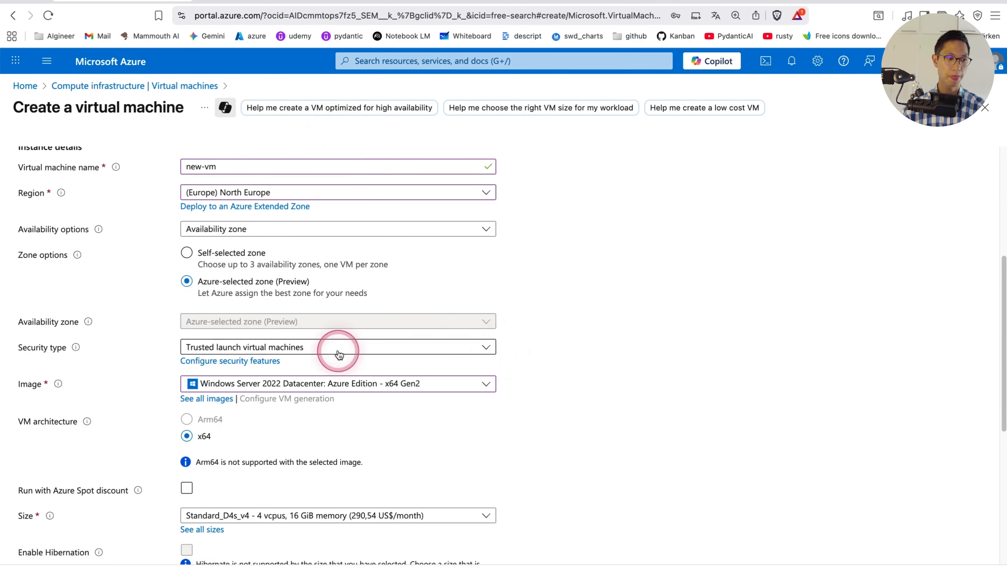
Examine the available virtual machine sizes and their monthly prices without changing the selected size
scroll(561, 416, down, 1)
scroll(561, 417, down, 3)
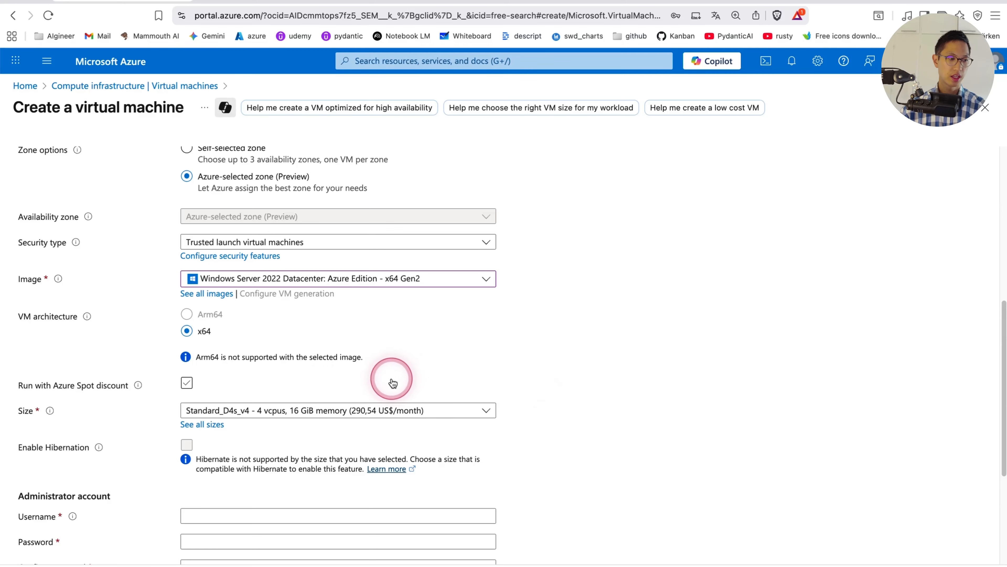
scroll(181, 424, down, 2)
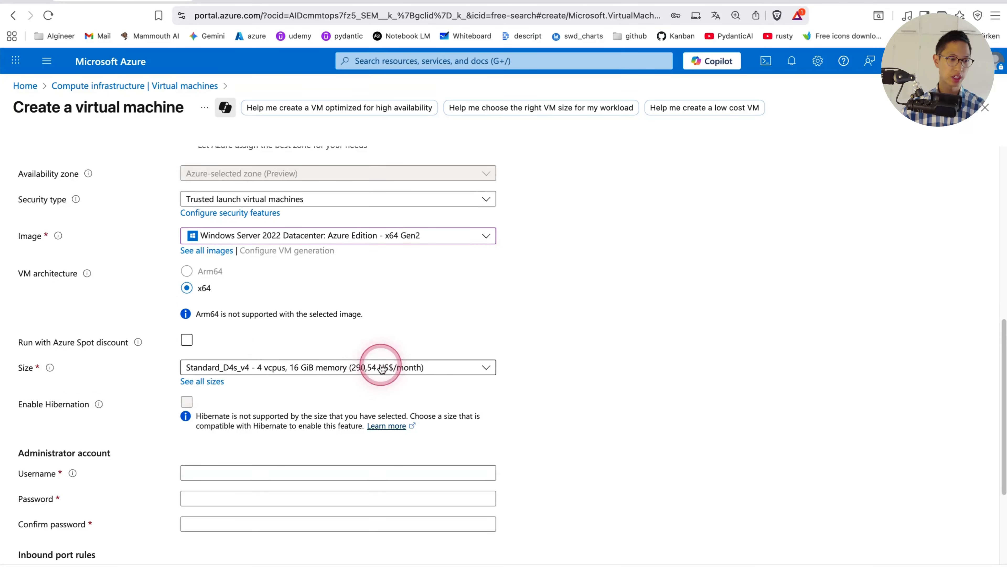
click(189, 371)
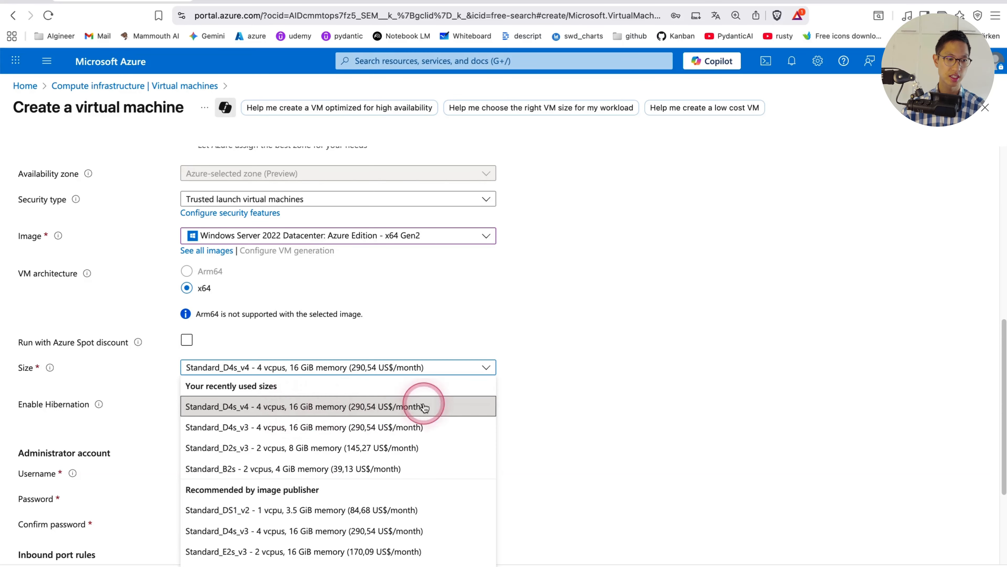
click(527, 392)
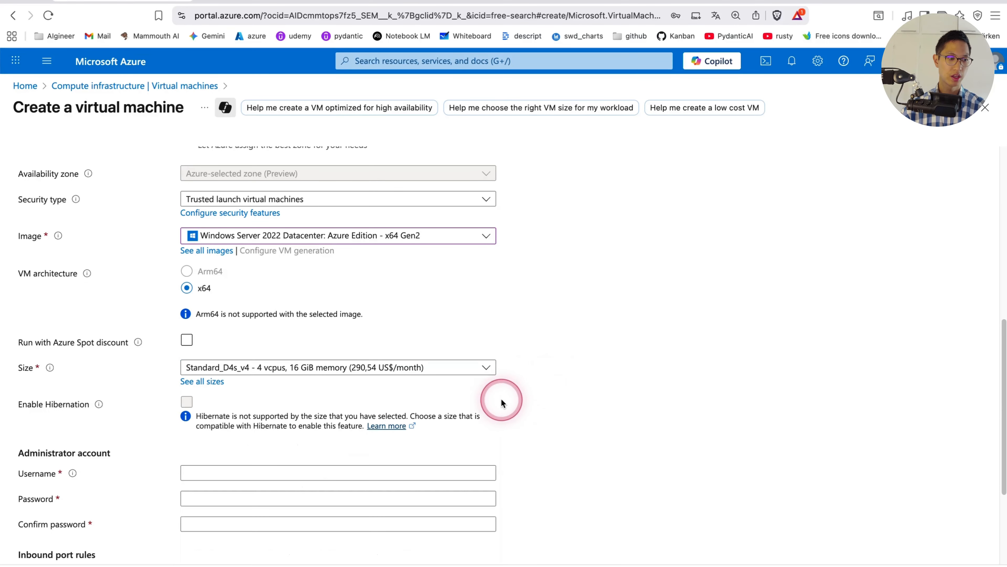
Set the administrator username to windows_vm, then enter and confirm the administrator password
scroll(396, 377, down, 2)
click(251, 394)
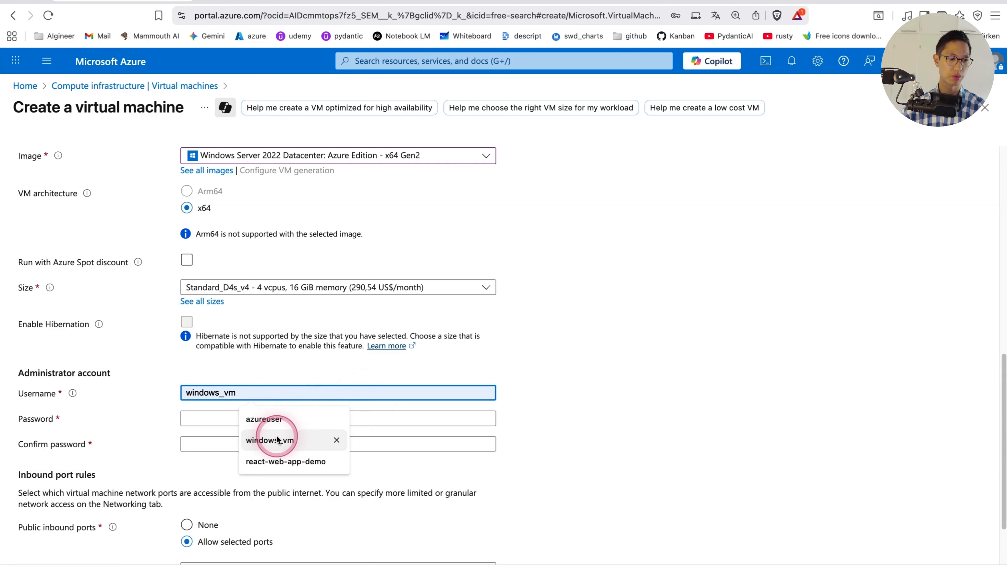
click(278, 439)
click(378, 418)
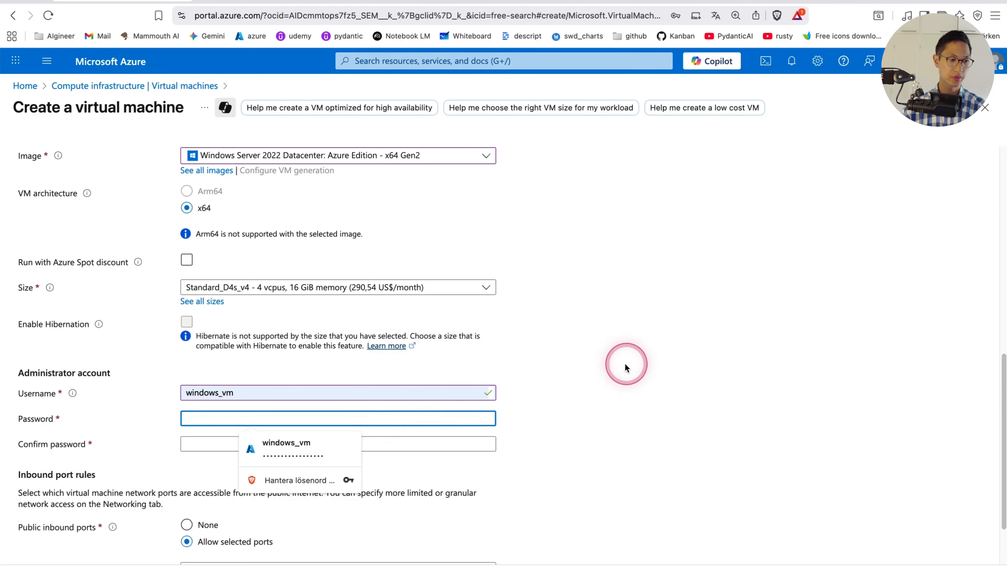
scroll(631, 363, down, 1)
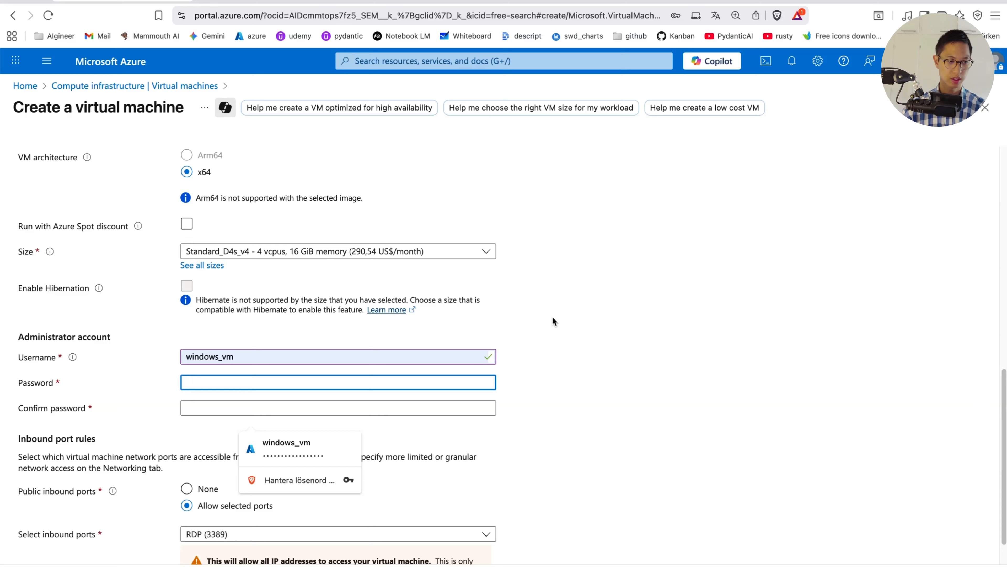
text(•••••••••••••)
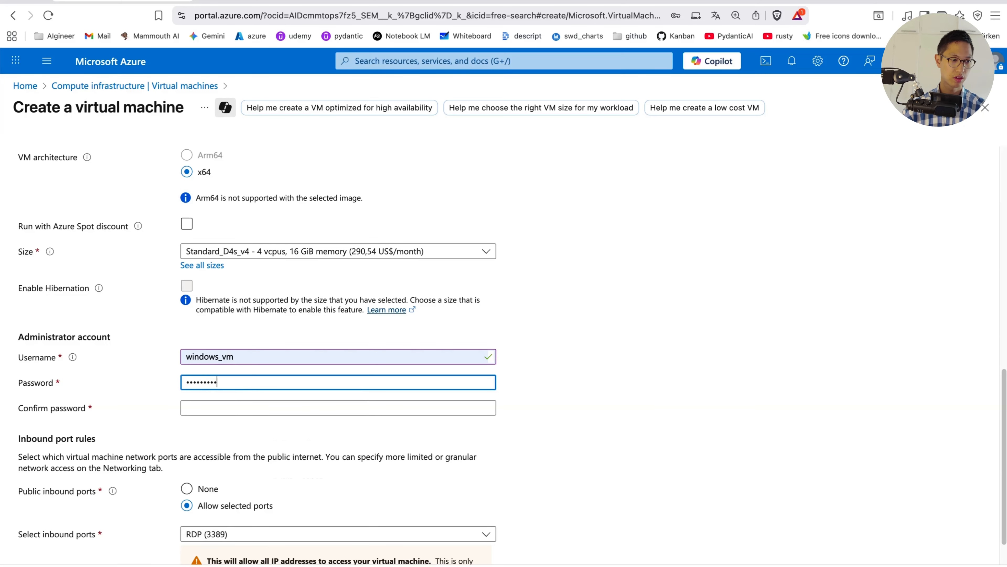
key(Tab)
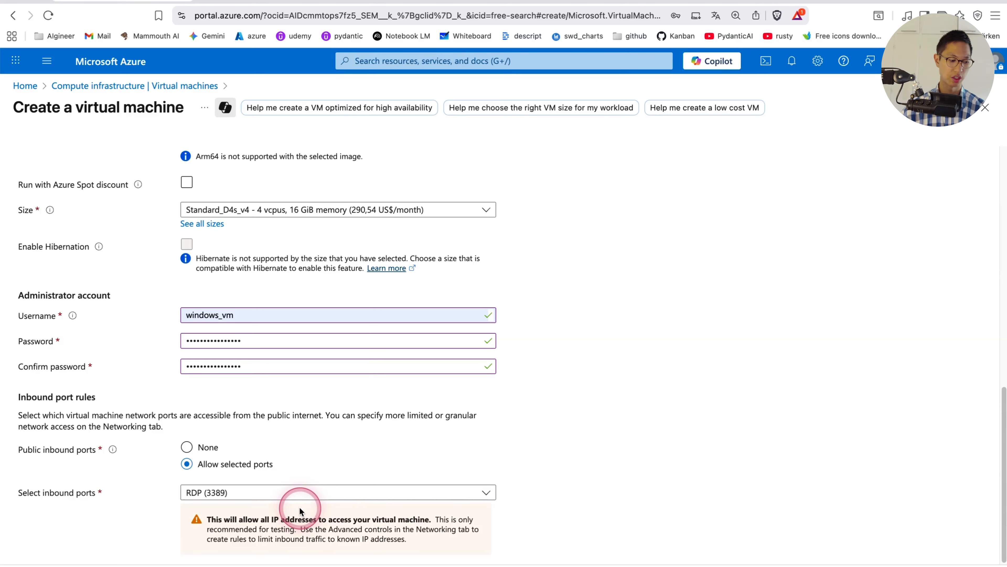
Keep RDP (3389) as the allowed inbound port and continue to the disk settings, declining the browser's offer to update the saved password
click(258, 491)
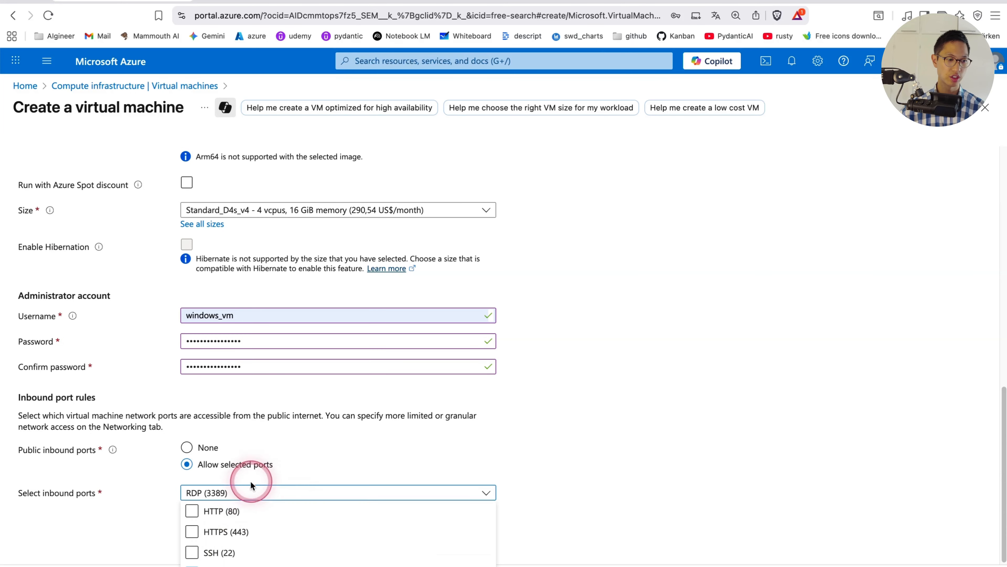
click(706, 445)
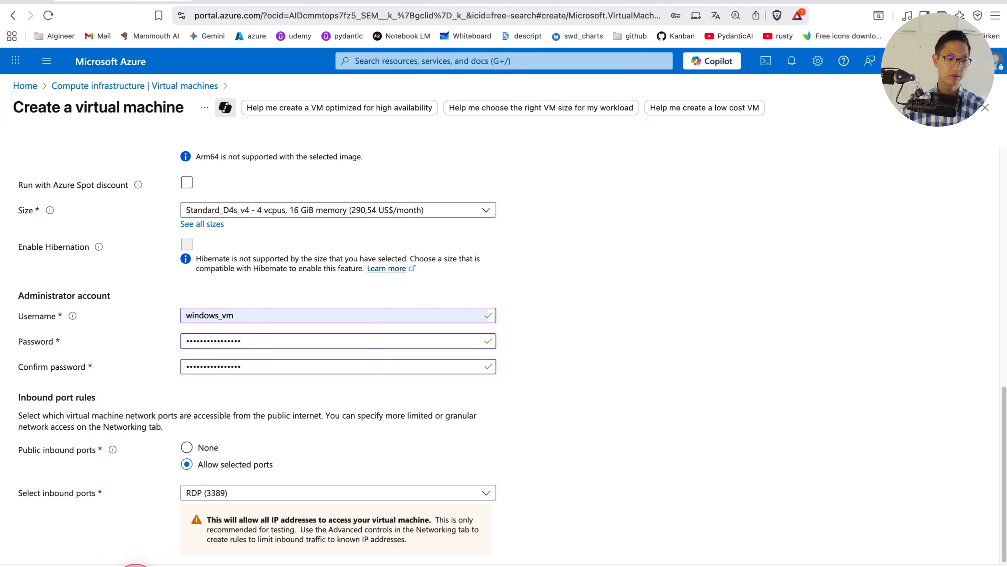
click(137, 563)
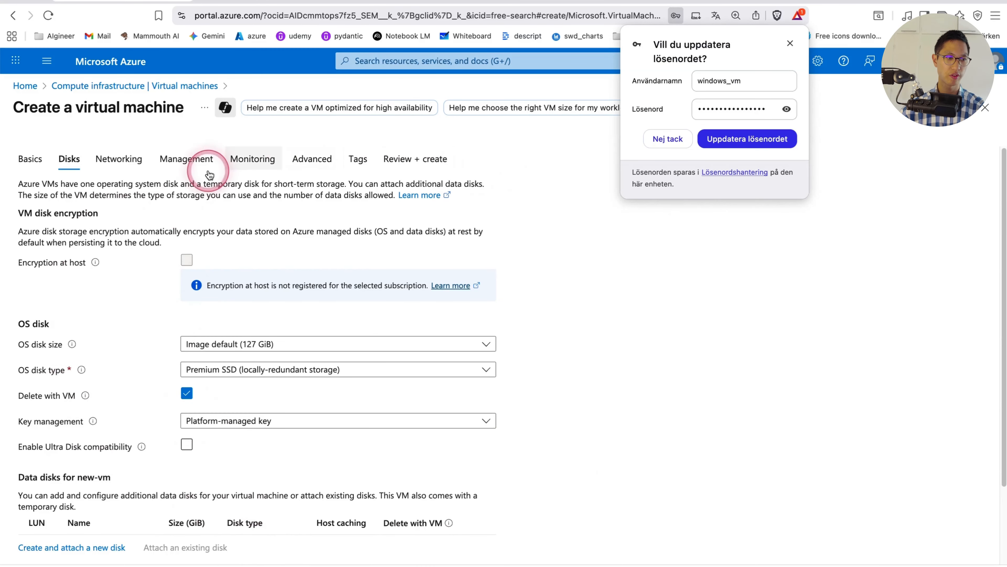
click(670, 139)
Review the disk settings, leave them at their defaults, and continue to the networking settings
scroll(269, 349, down, 2)
mouse_move(81, 315)
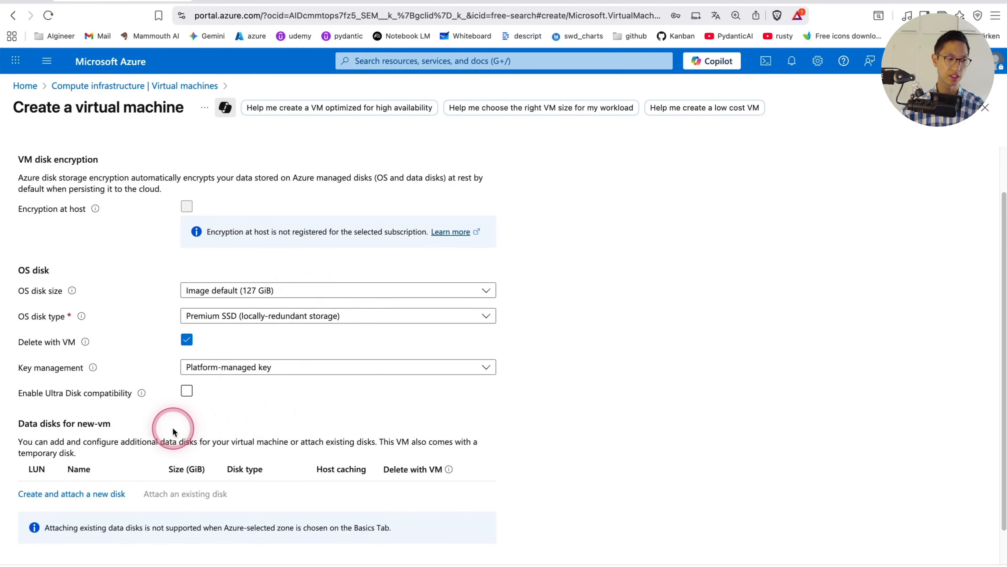
scroll(206, 393, down, 1)
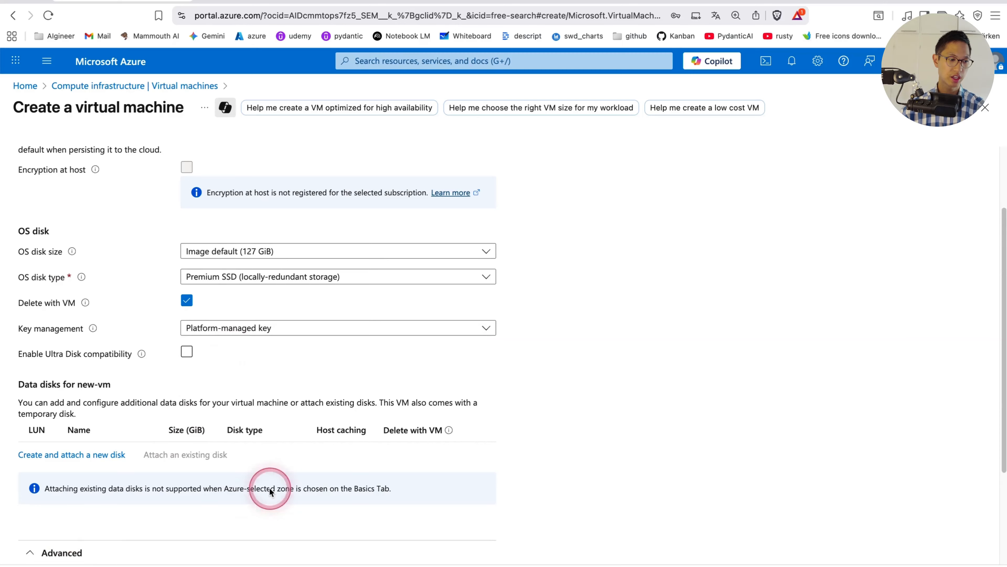
scroll(269, 490, down, 3)
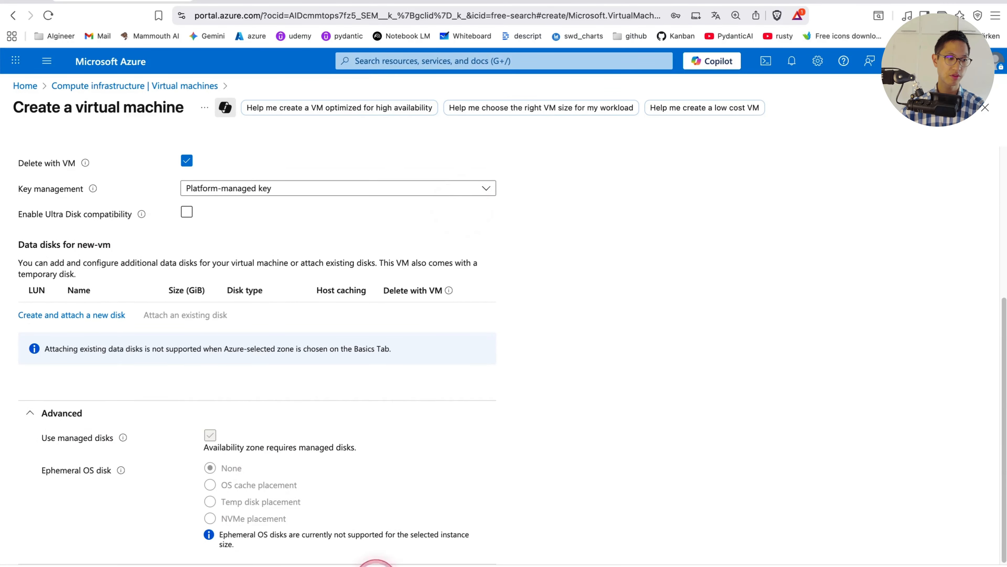
click(134, 565)
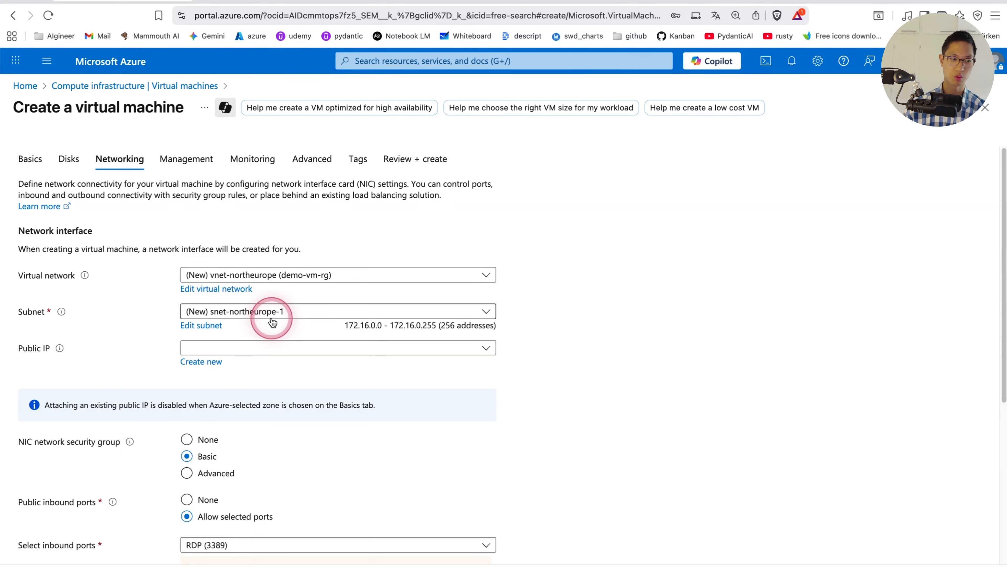
scroll(313, 484, down, 5)
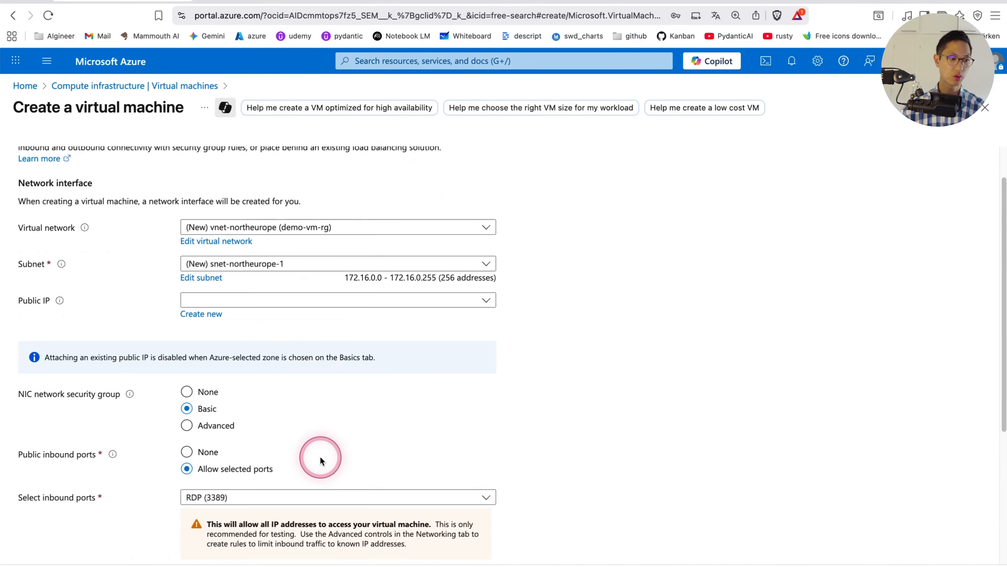
Review the networking settings, keep their defaults, and validate and create the virtual machine
scroll(321, 550, down, 2)
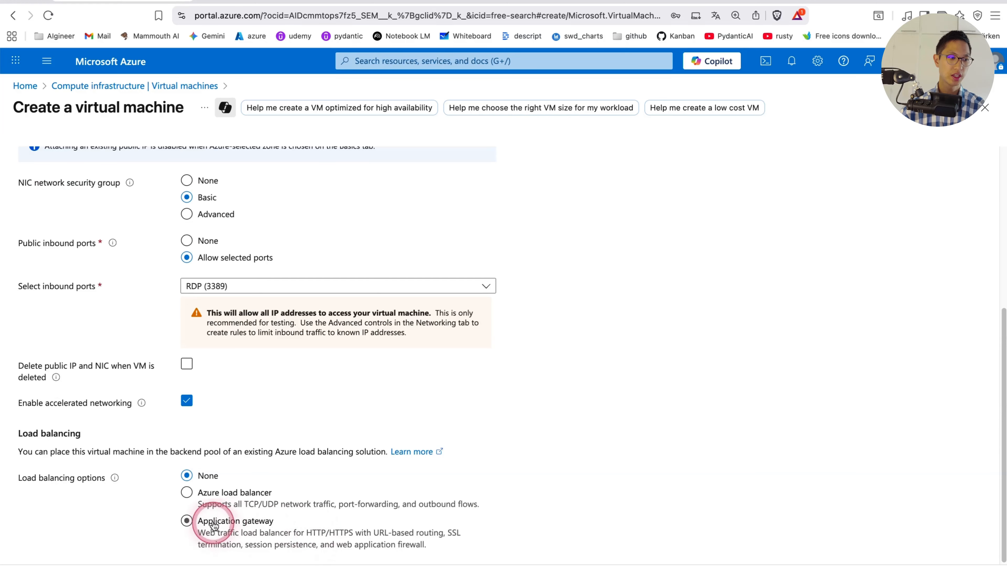
scroll(187, 492, up, 3)
scroll(201, 499, up, 3)
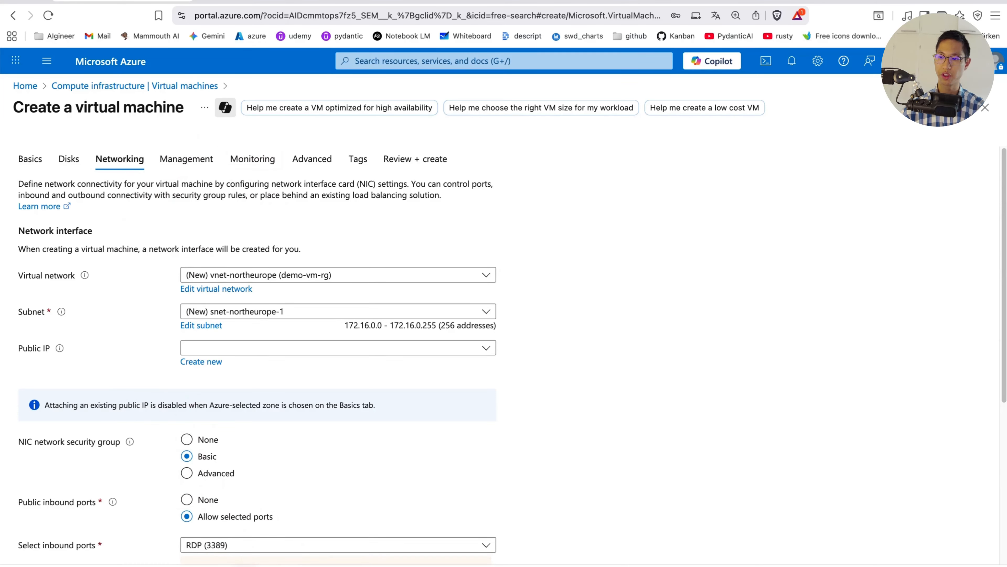
click(246, 564)
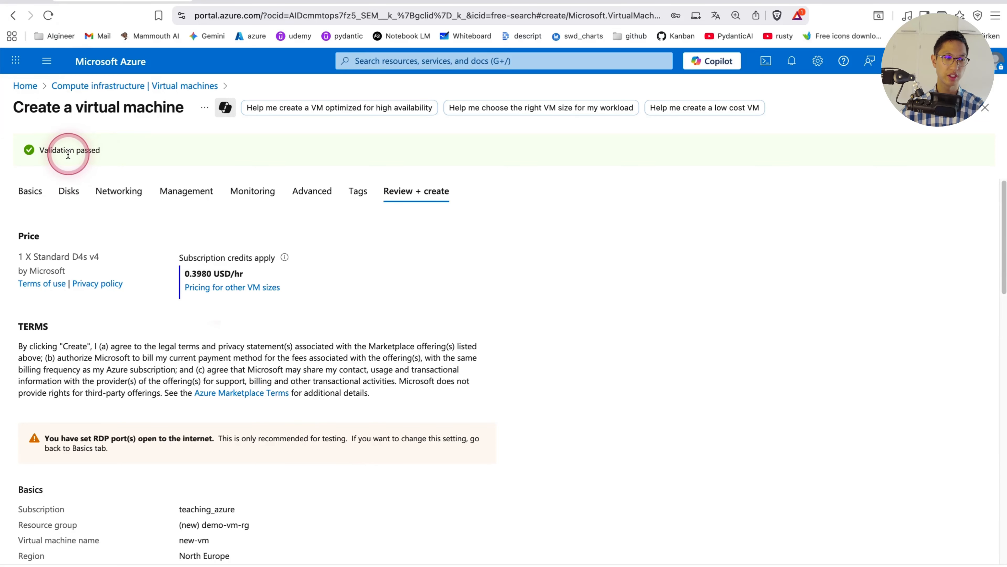
scroll(289, 401, down, 4)
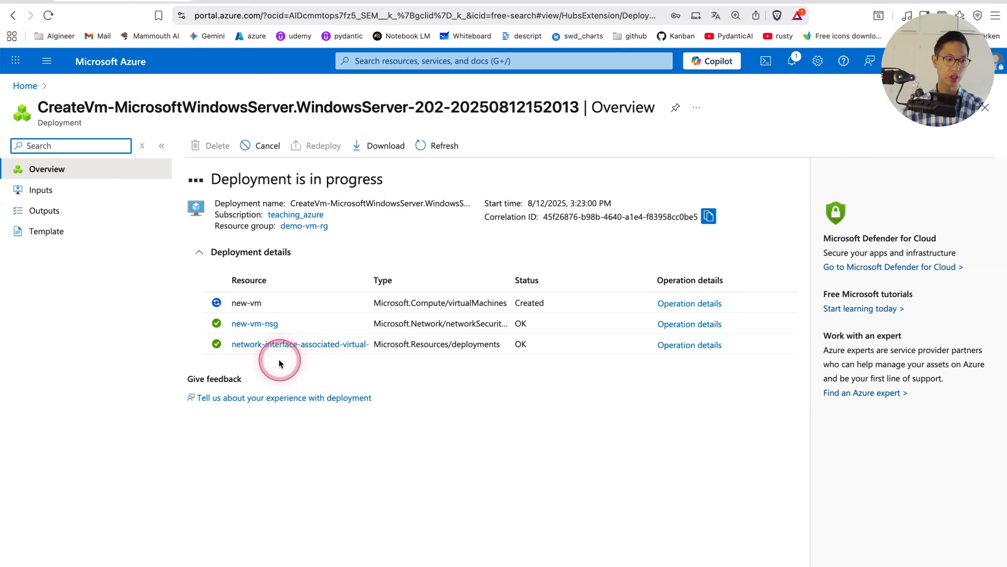
Check the deployment's resources and open the new-vm virtual machine's overview from the demo-vm-rg resource group
click(275, 328)
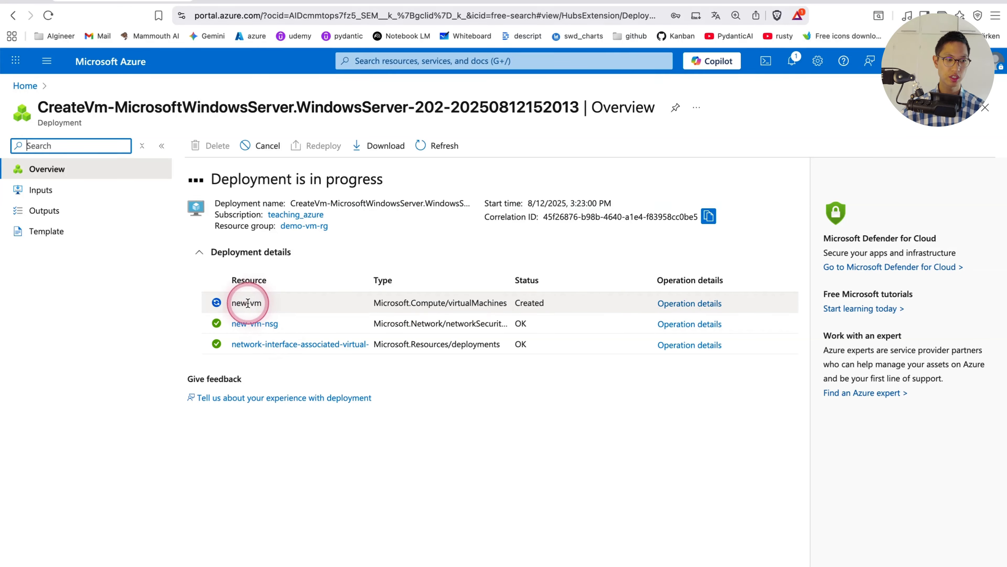
click(248, 349)
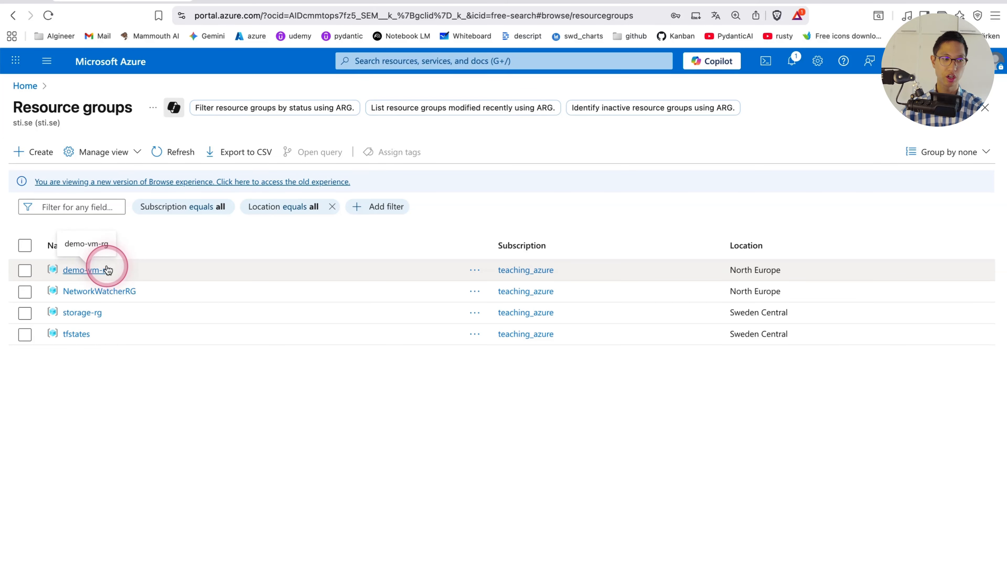
click(88, 270)
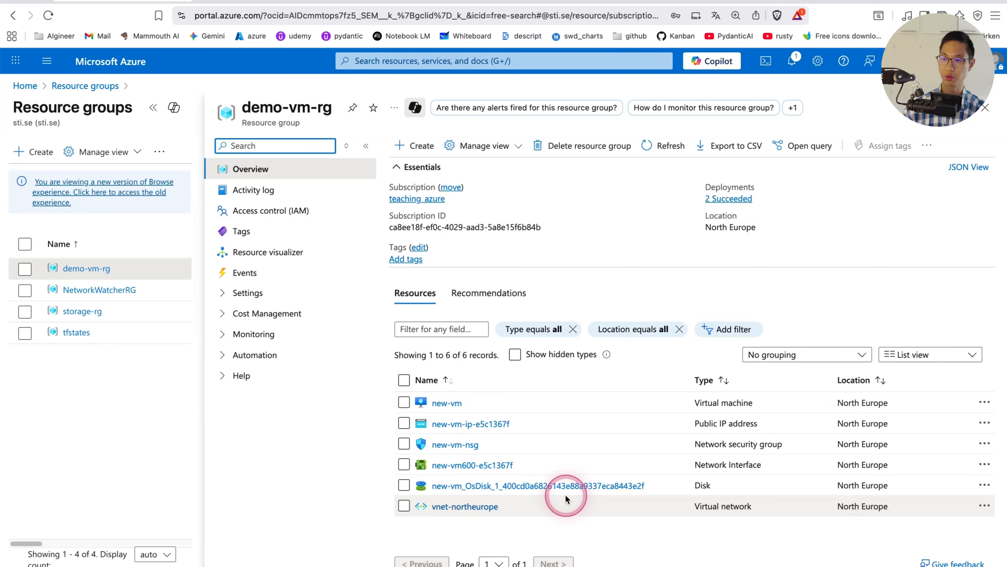
click(453, 405)
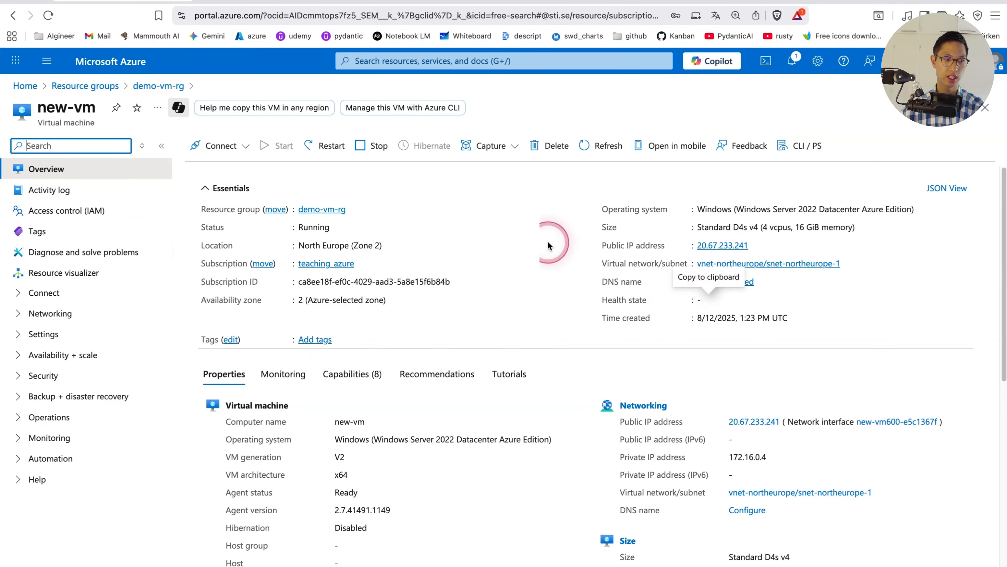
click(632, 423)
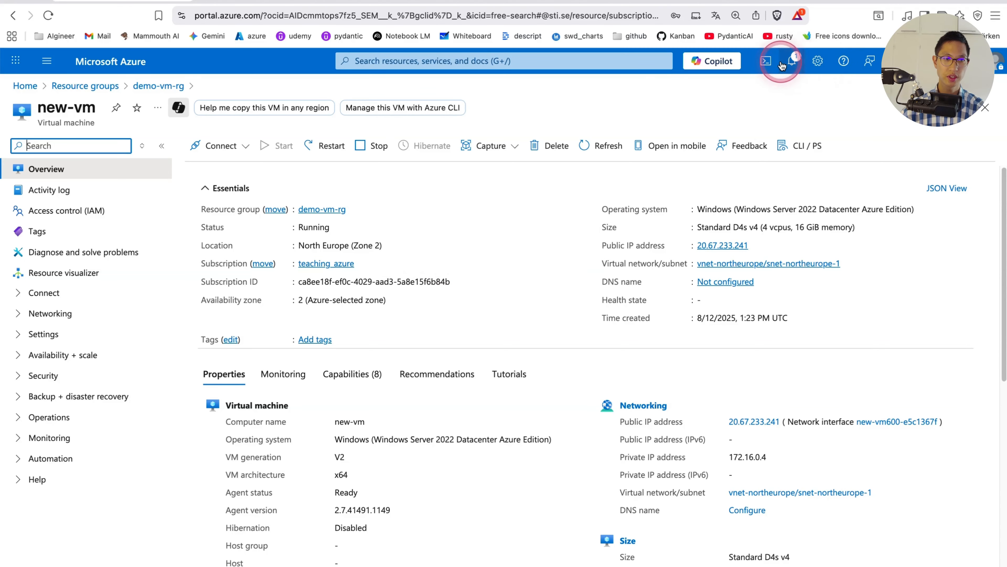
Start a Cloud Shell session, enlarge its pane, and run az vm list to list the virtual machines
click(766, 62)
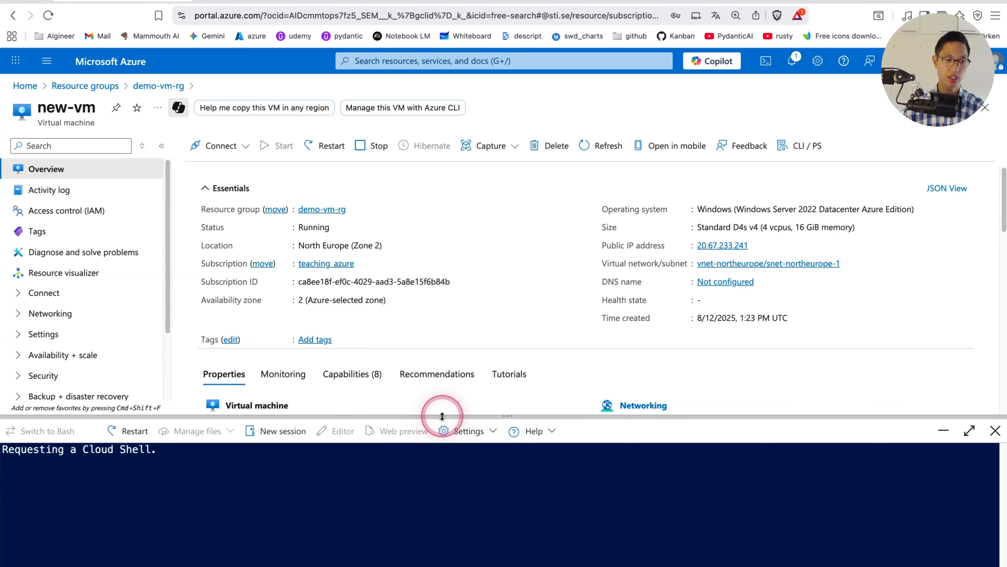
drag(442, 416, 444, 365)
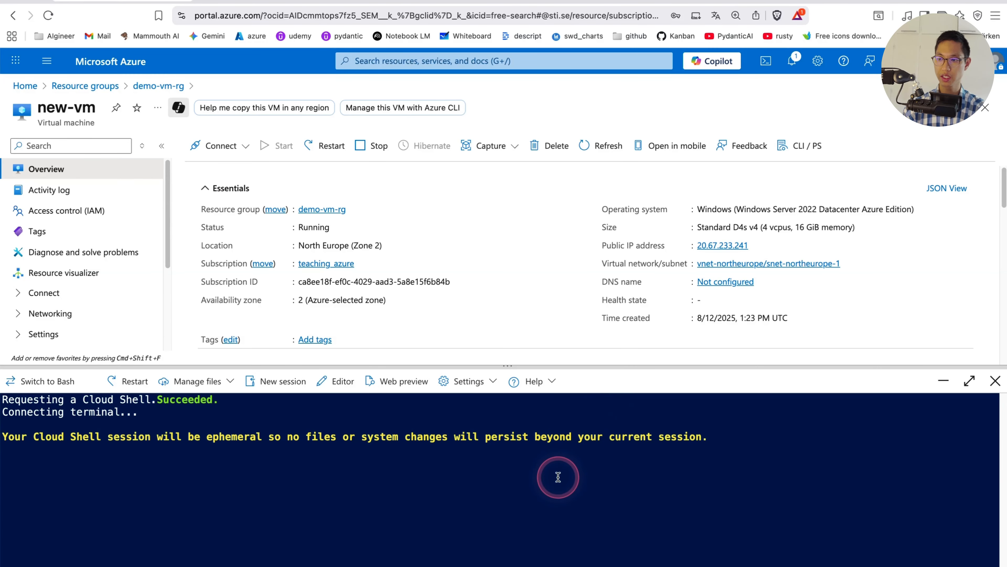
text(az)
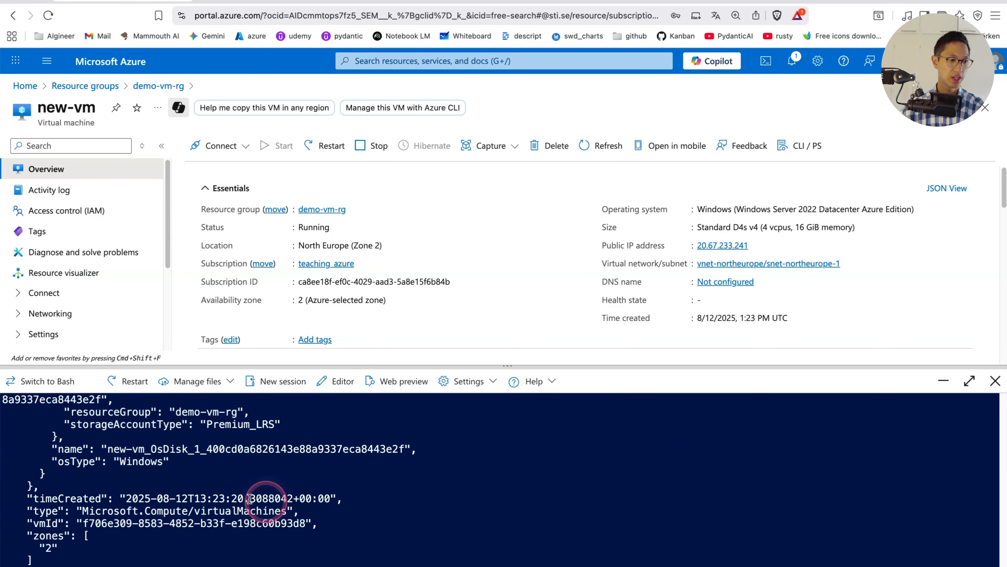
Examine the VM size, name and storage profile in the az vm list output, and close Cloud Shell
scroll(48, 477, up, 1)
scroll(48, 476, up, 5)
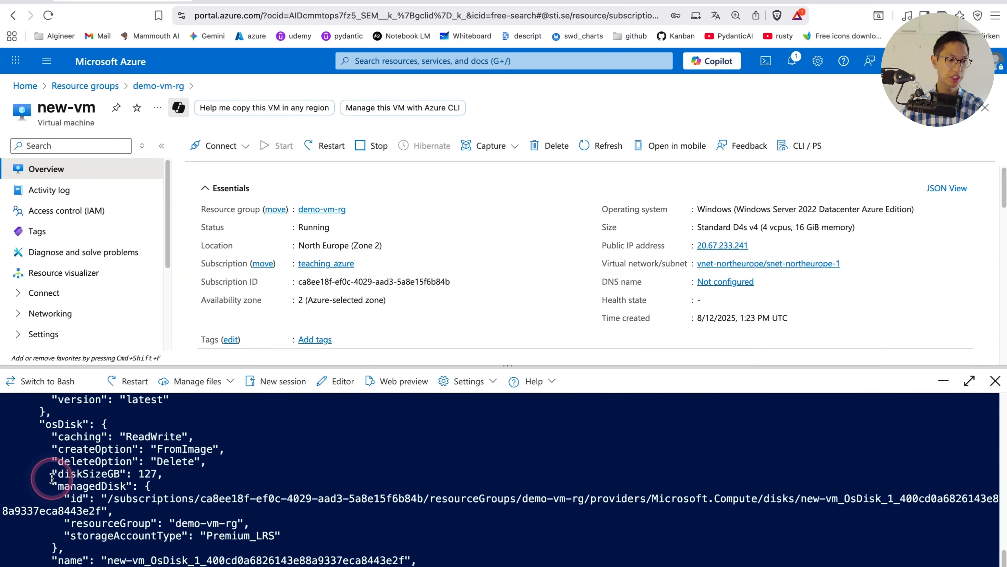
scroll(170, 502, up, 6)
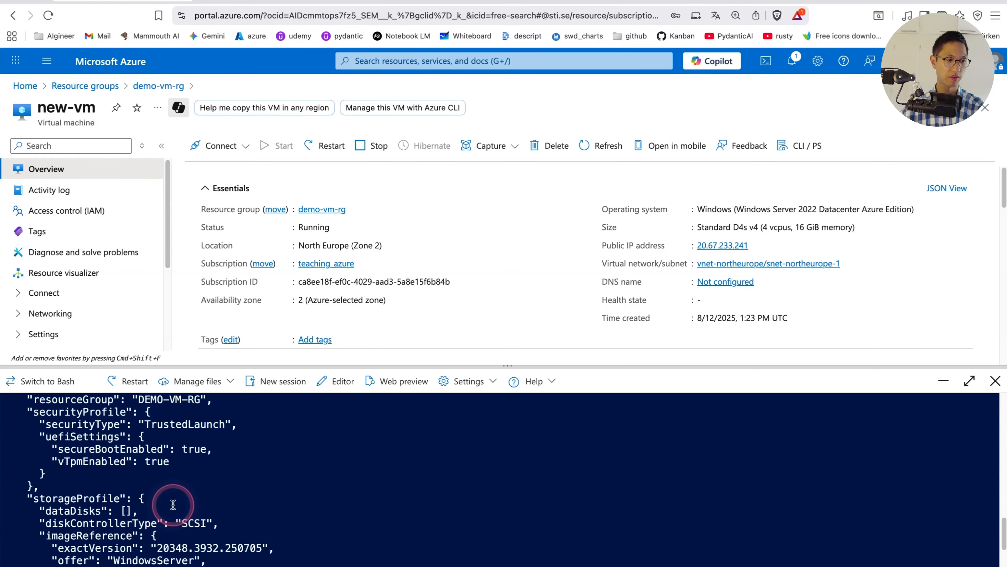
scroll(170, 502, up, 10)
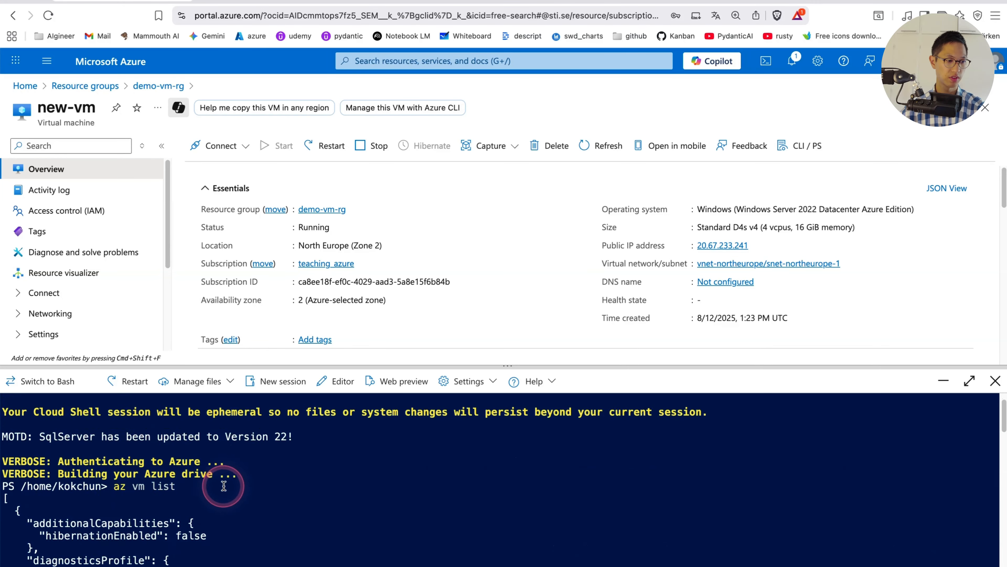
scroll(222, 482, down, 3)
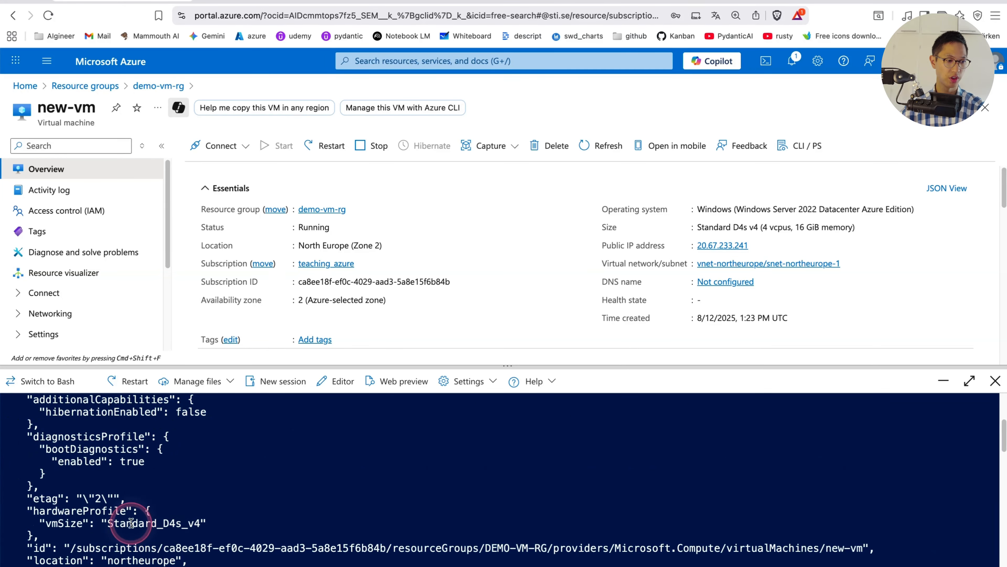
double_click(158, 521)
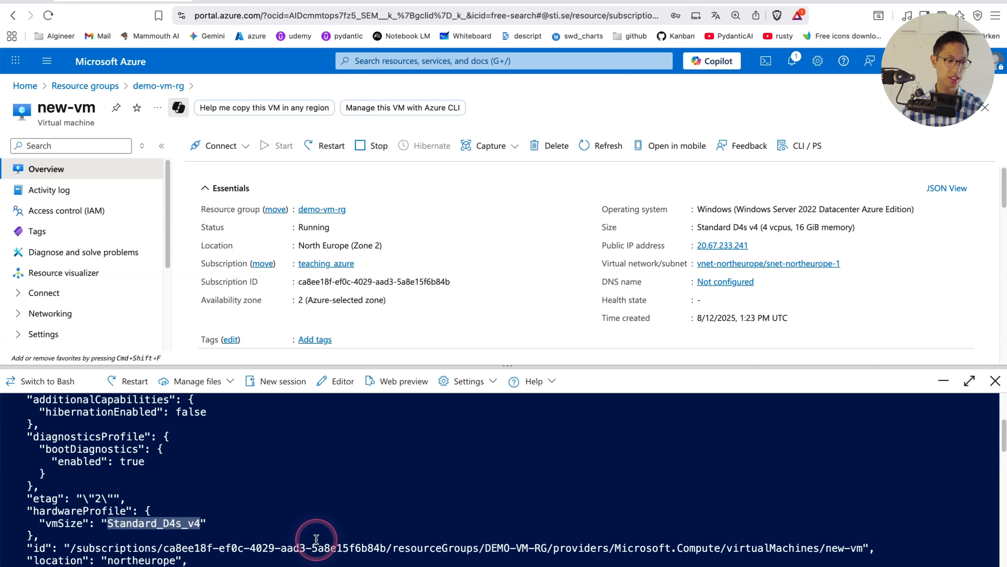
scroll(316, 541, down, 1)
scroll(259, 534, down, 1)
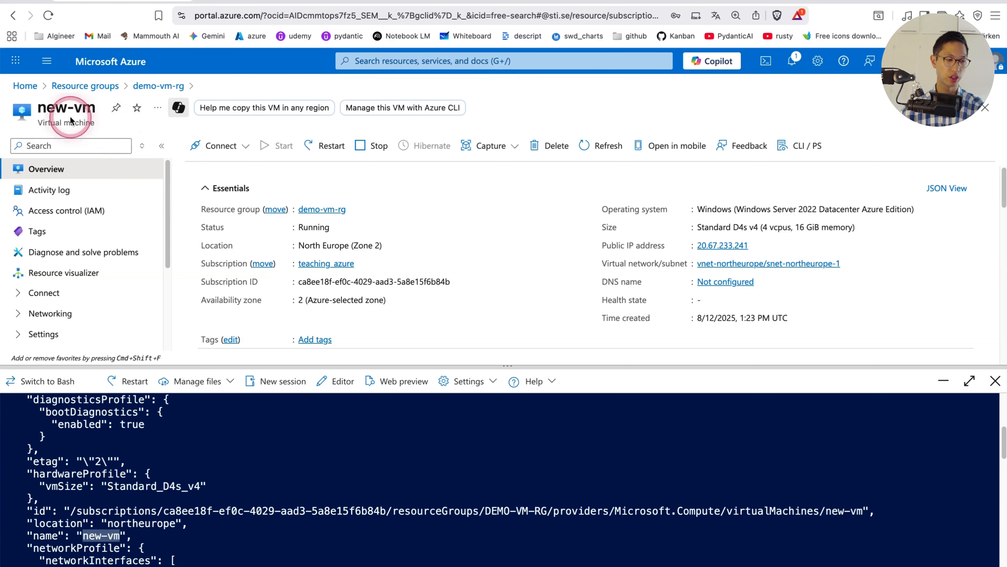
scroll(353, 546, down, 5)
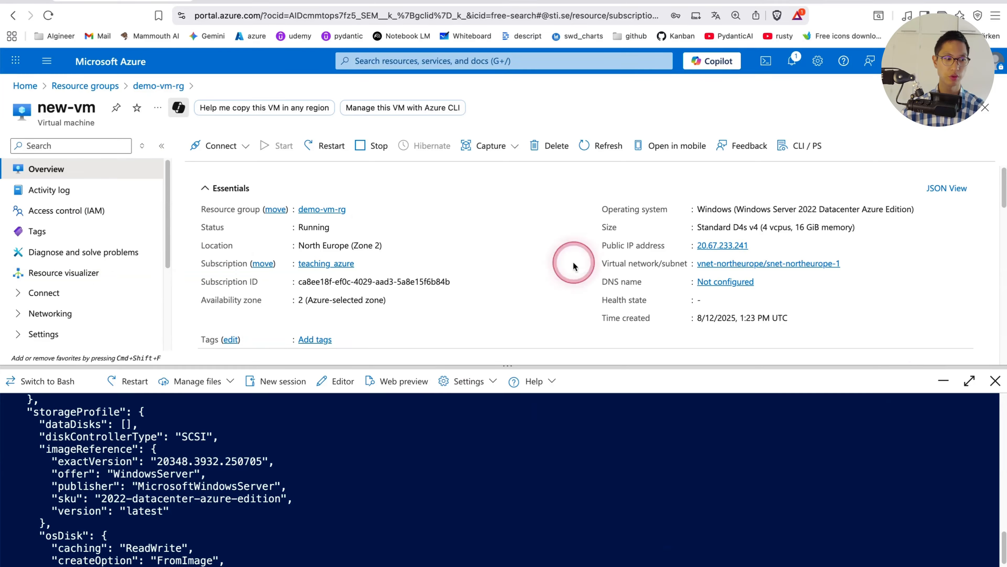
click(995, 381)
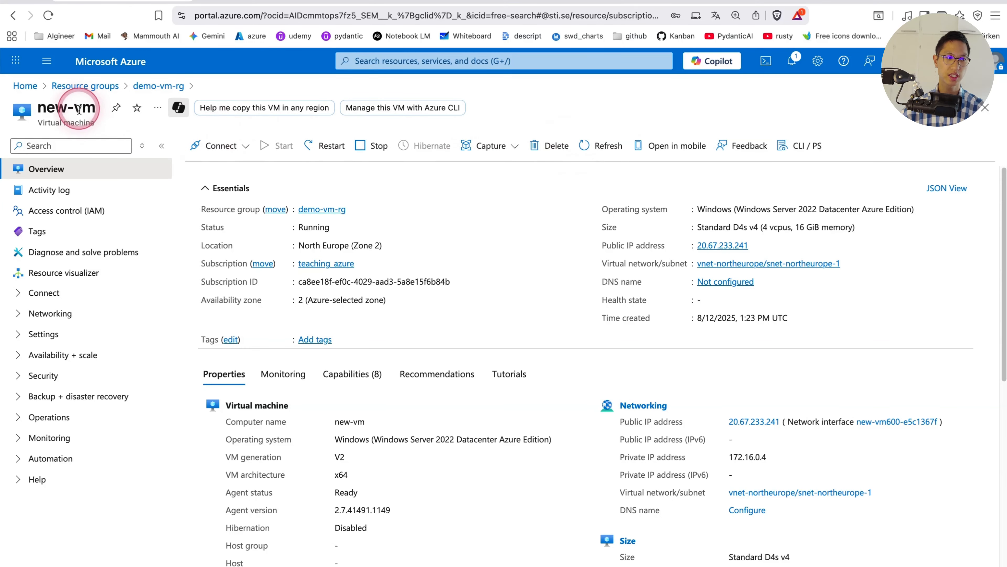
Delete the demo-vm-rg resource group with all its dependent resources, confirming with the name demo-vm-rg
click(90, 86)
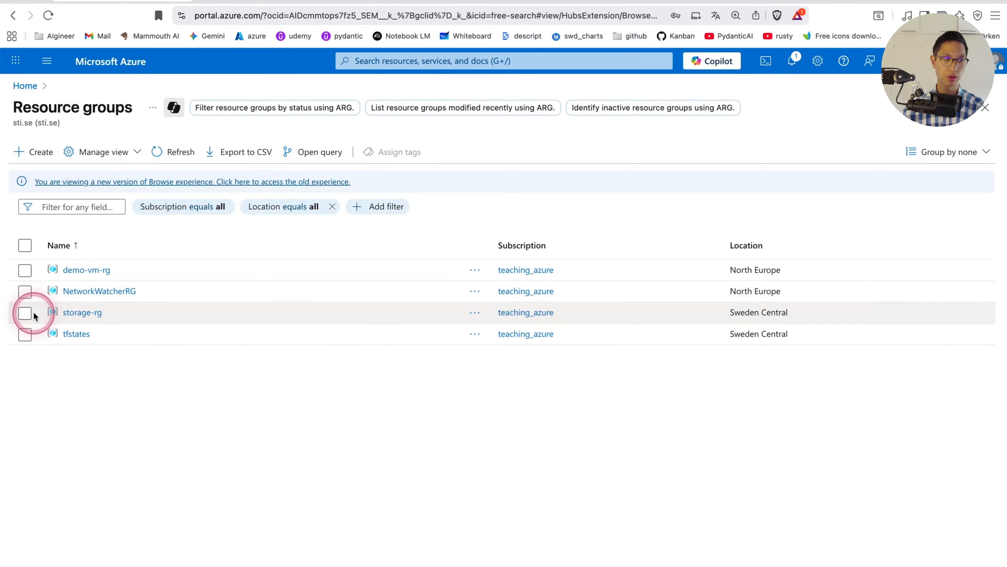
click(89, 269)
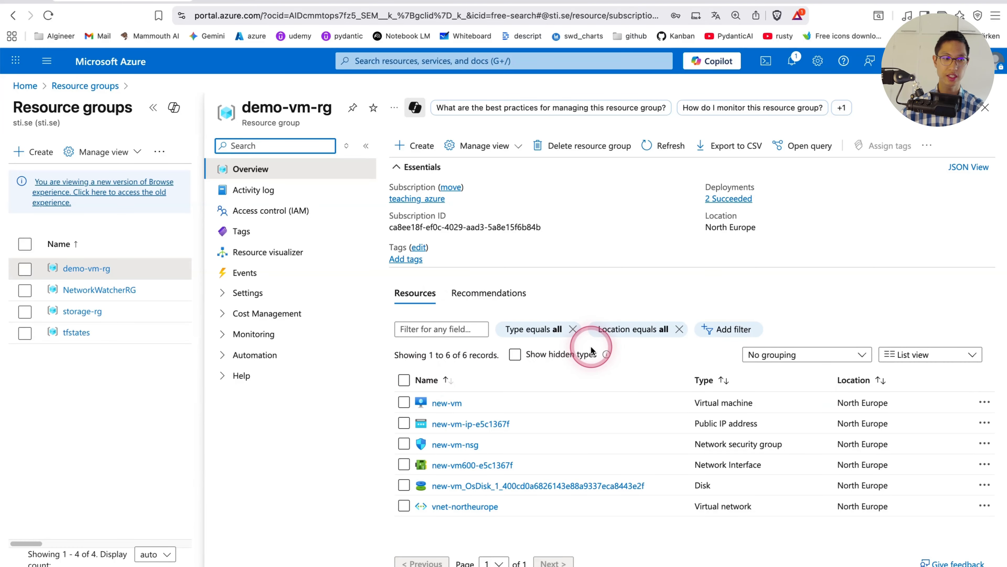
click(570, 154)
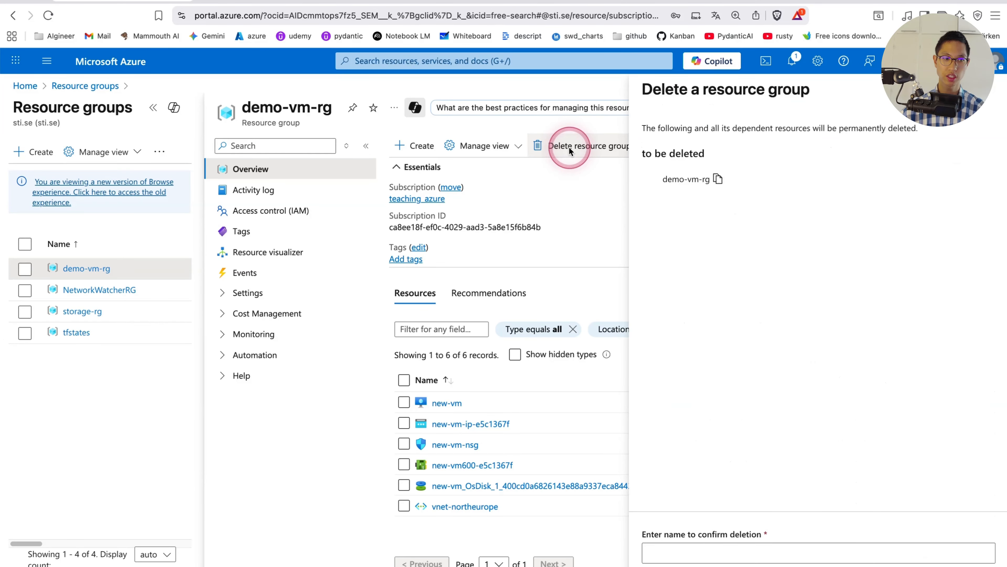
click(718, 180)
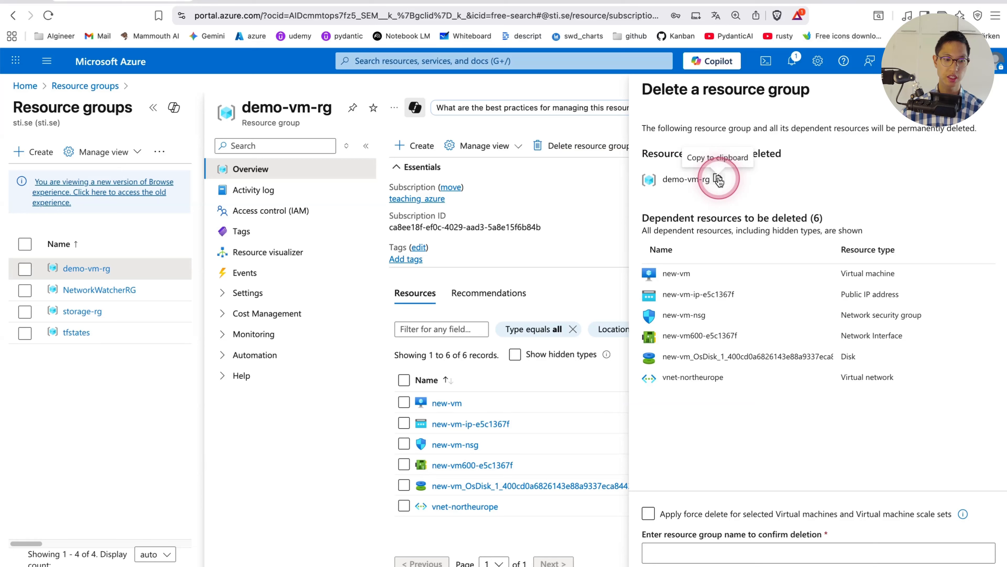
click(718, 549)
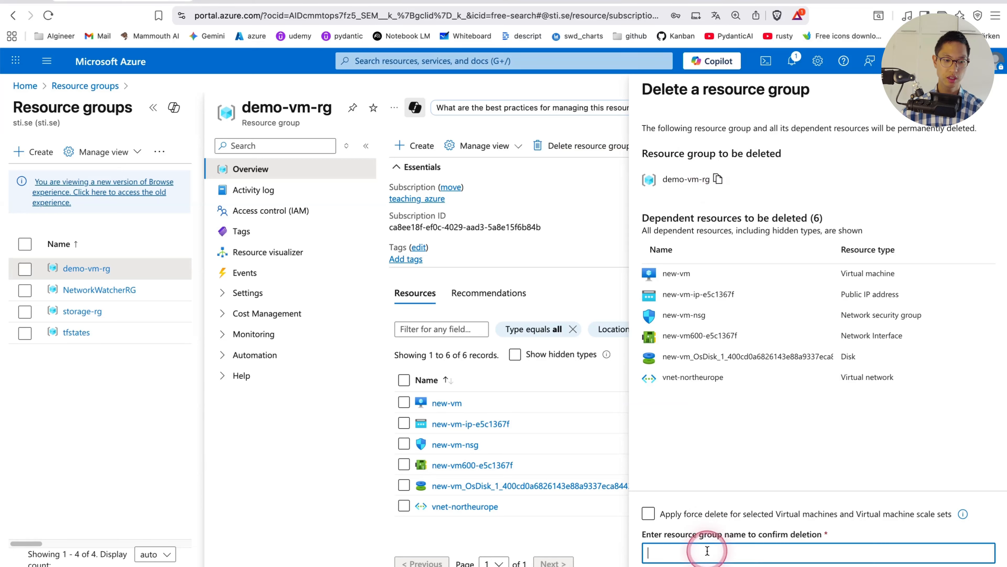
key(super+v)
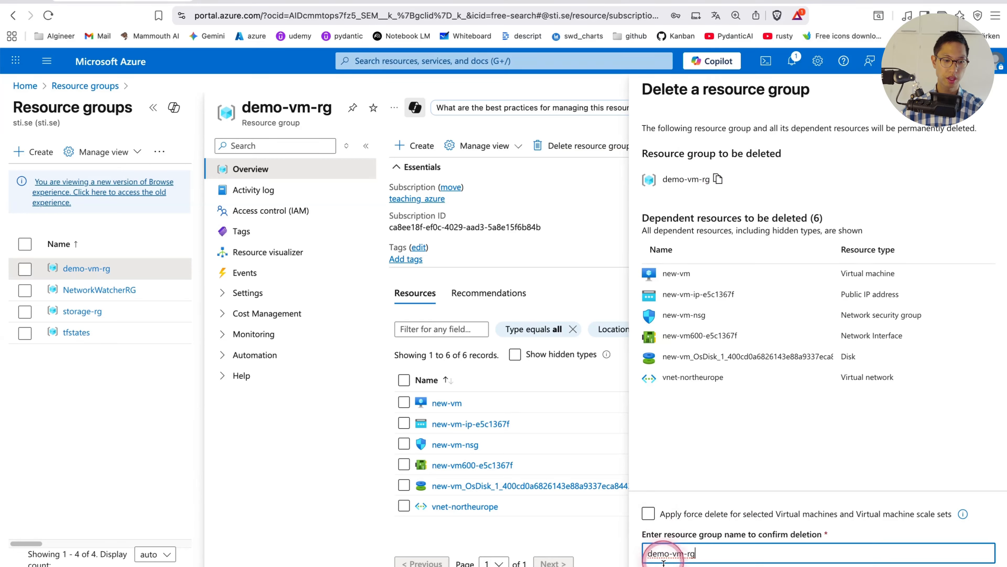
click(674, 564)
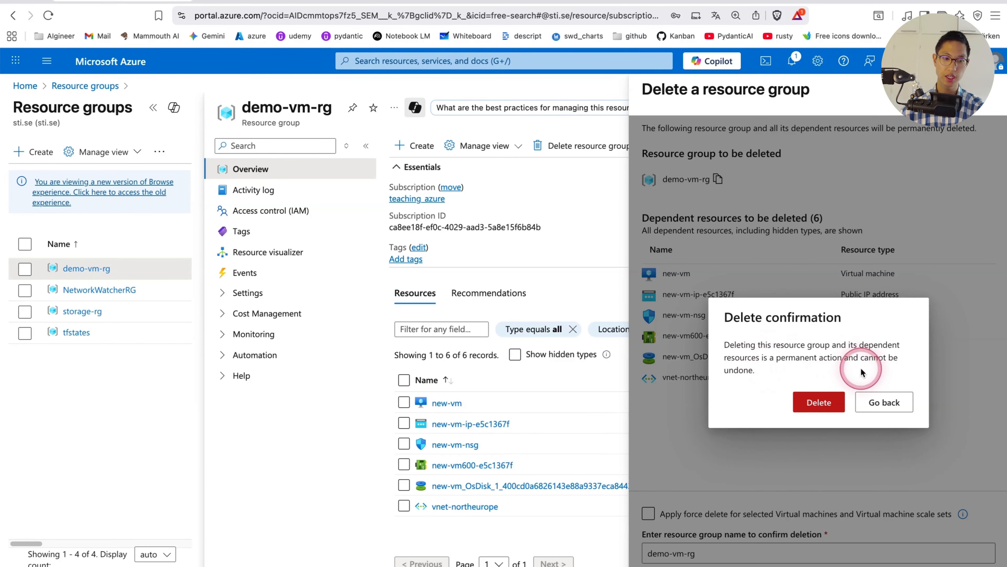
click(819, 402)
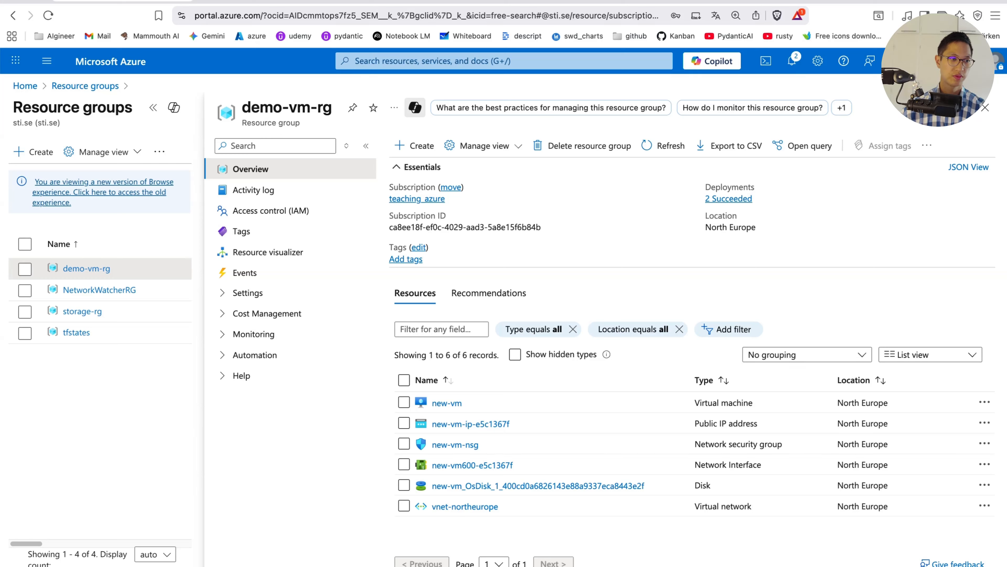
Check the deletion progress in the notifications and in the refreshed resource list of demo-vm-rg
click(125, 65)
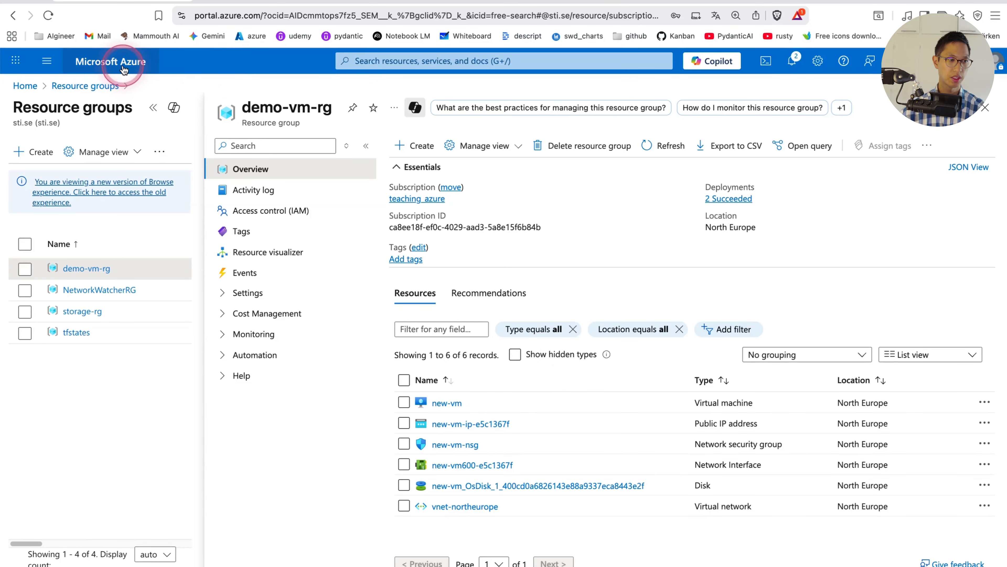
click(796, 65)
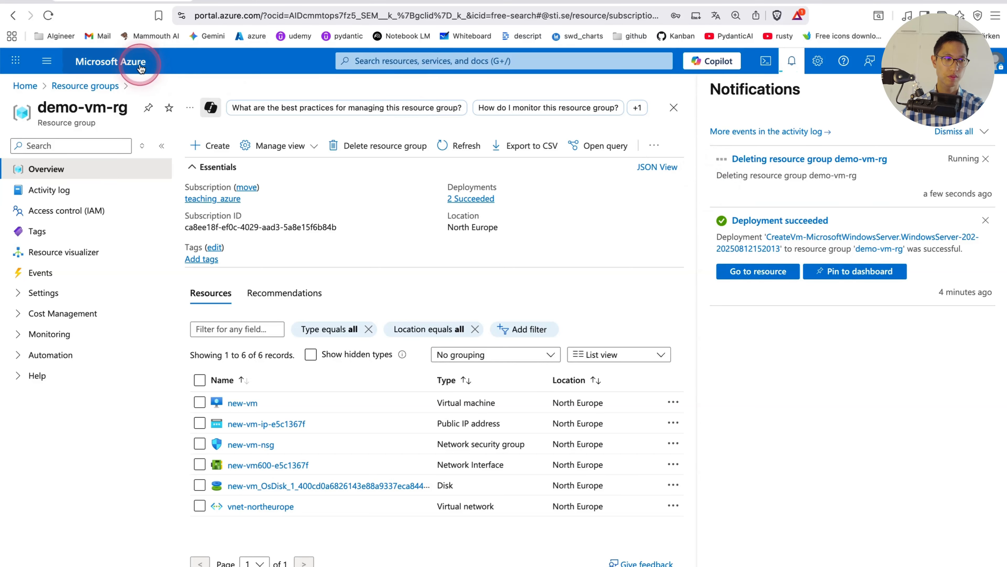
click(118, 68)
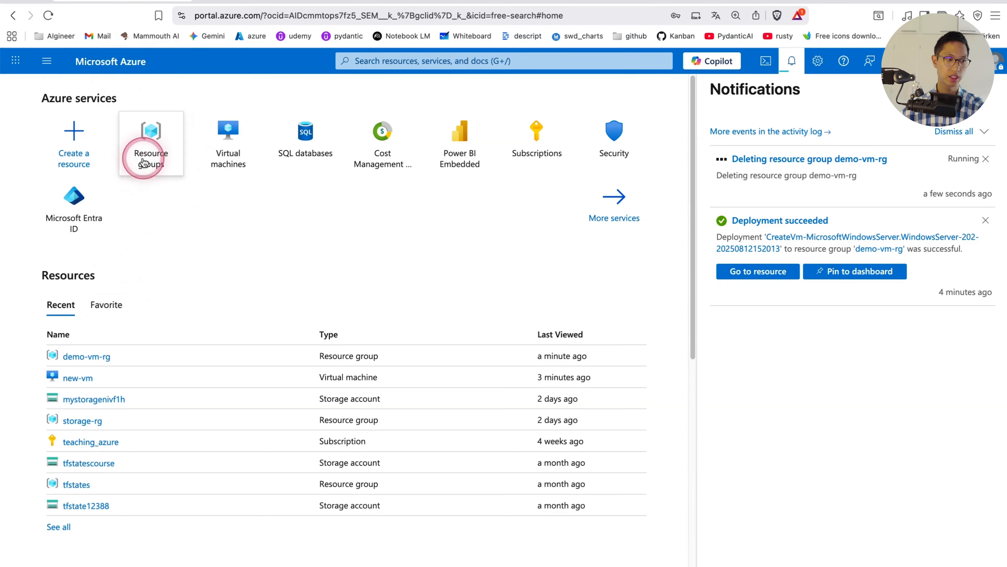
click(143, 163)
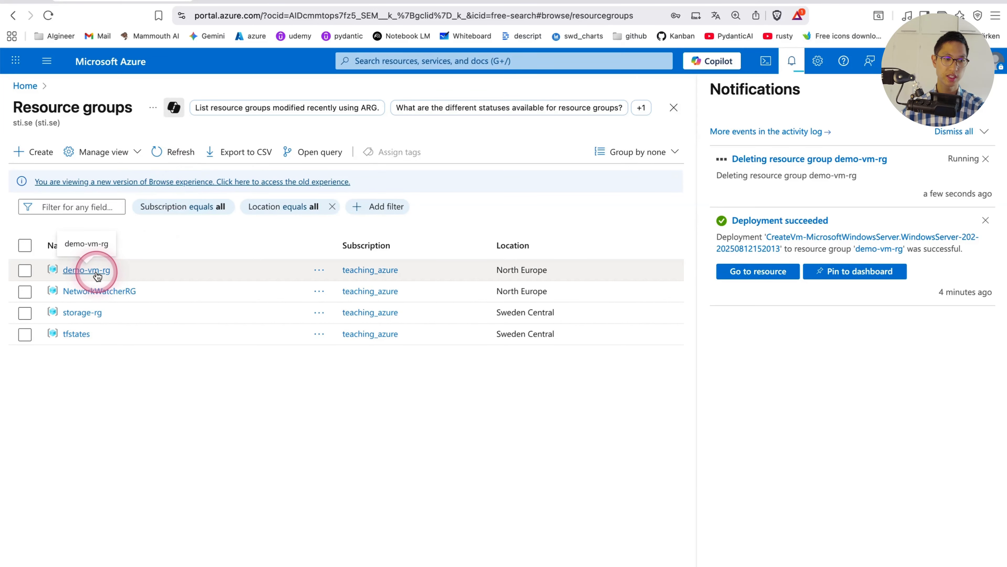
click(98, 274)
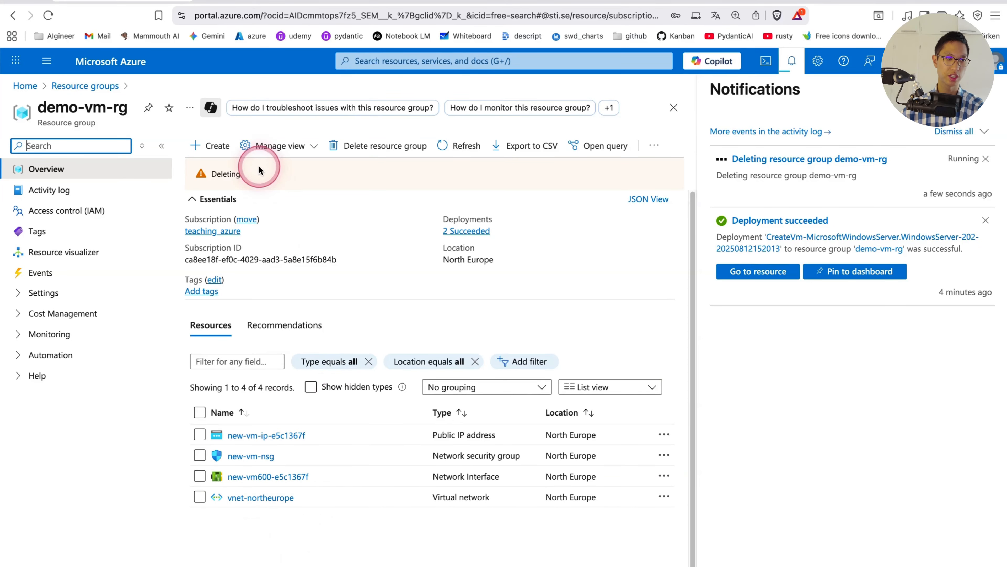
click(471, 149)
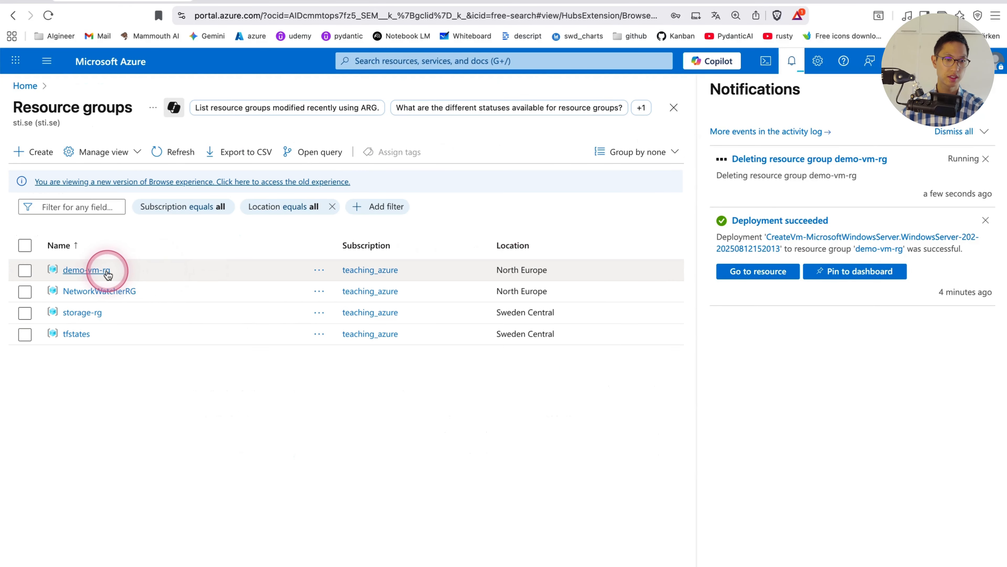
click(108, 274)
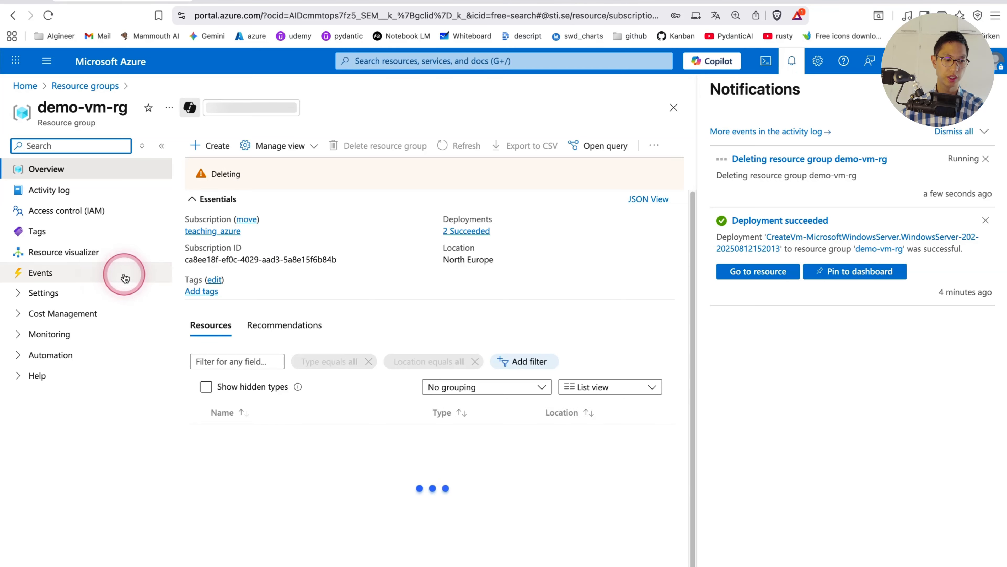